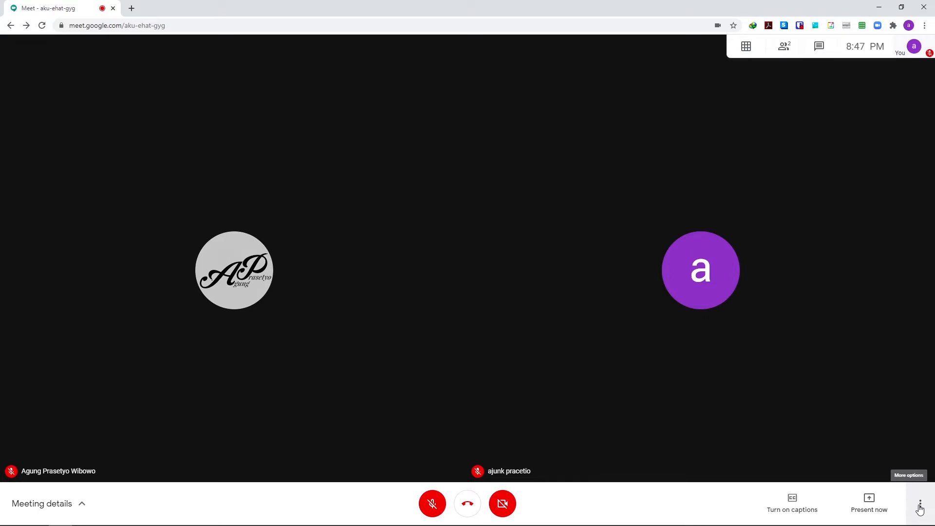
# Step: Start a new Jamboard whiteboard for the meeting
pyautogui.click(920, 504)
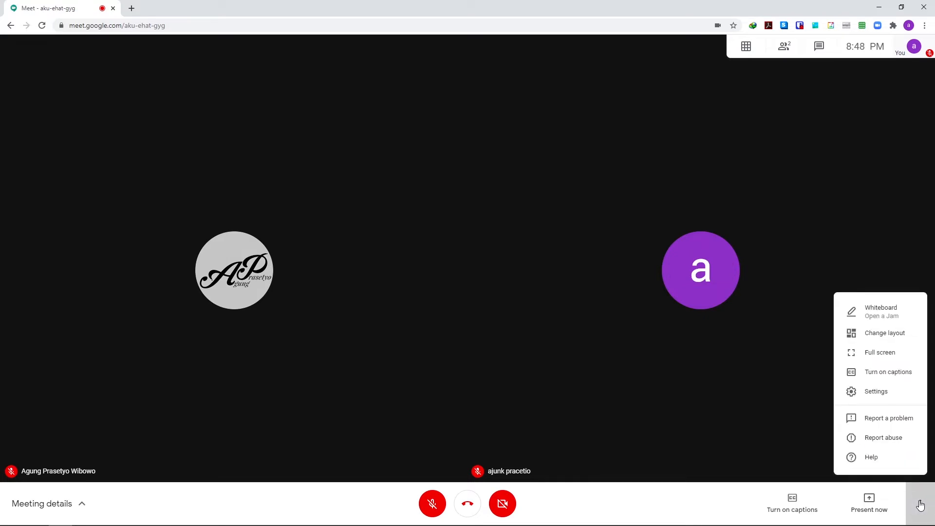
pyautogui.click(897, 320)
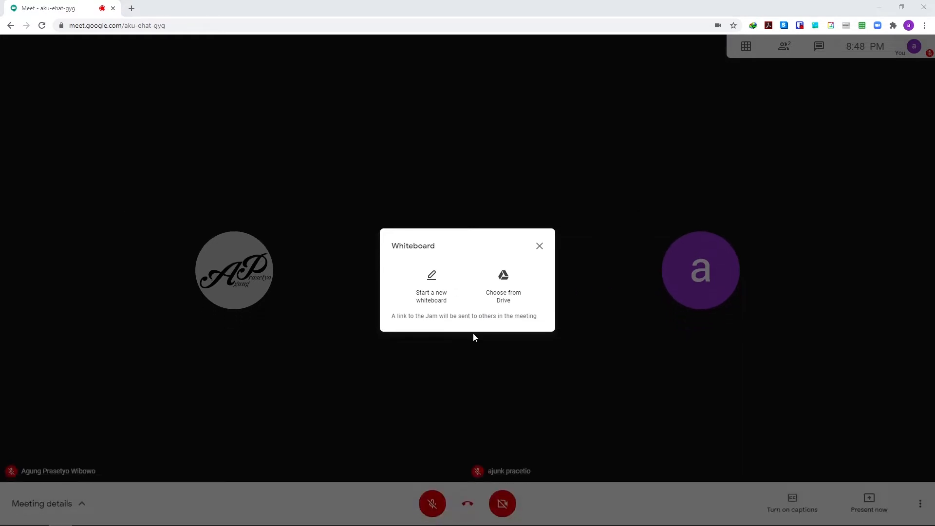
pyautogui.click(435, 296)
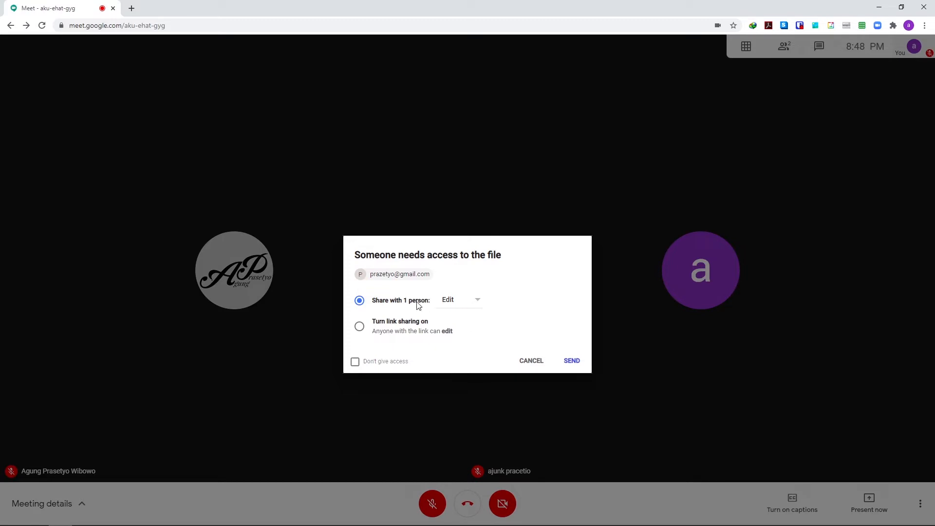
pyautogui.click(465, 306)
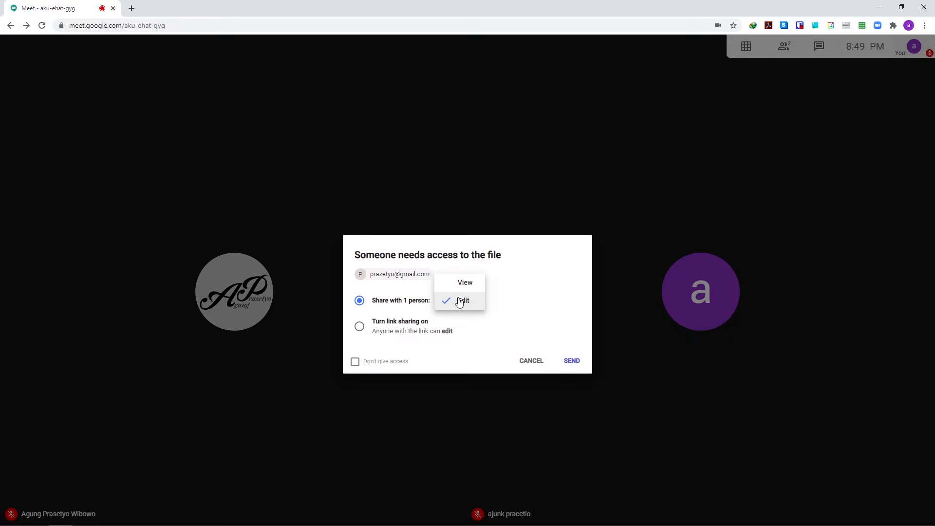
pyautogui.click(360, 327)
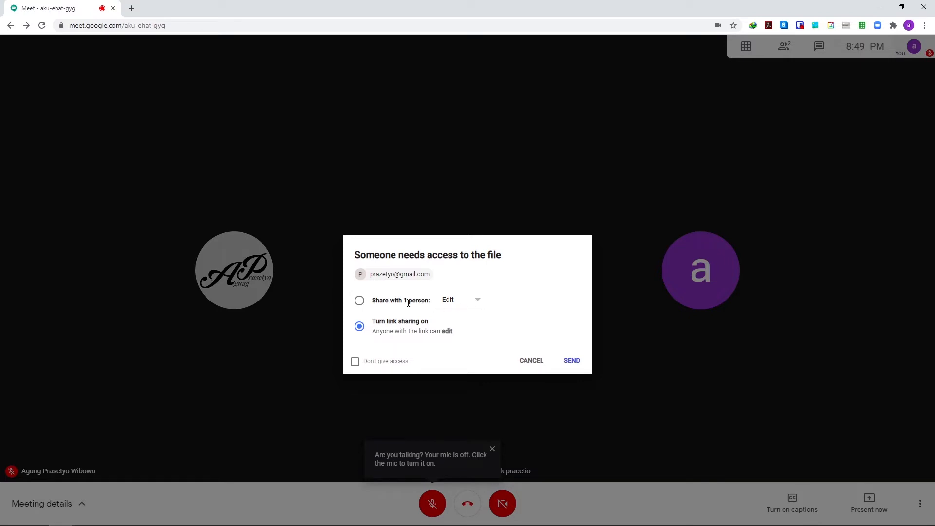
pyautogui.click(358, 302)
pyautogui.click(458, 302)
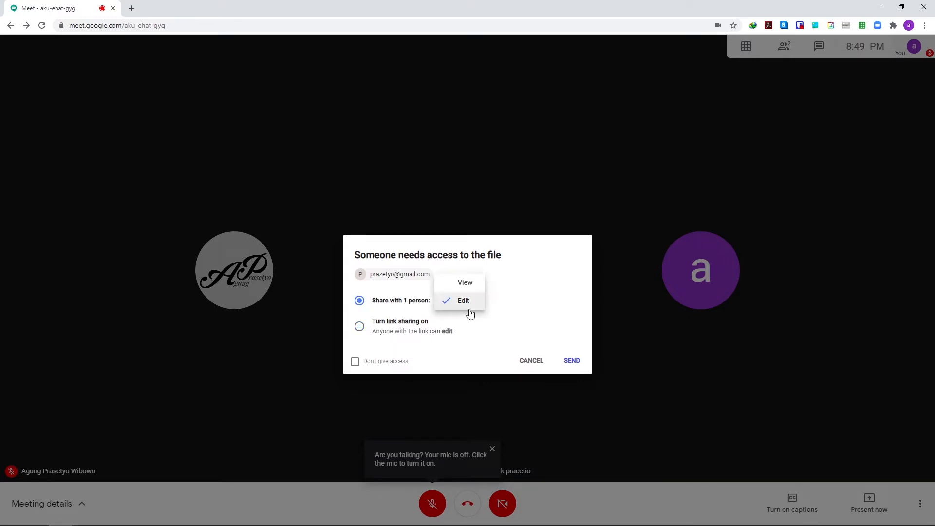
pyautogui.click(470, 284)
pyautogui.click(359, 326)
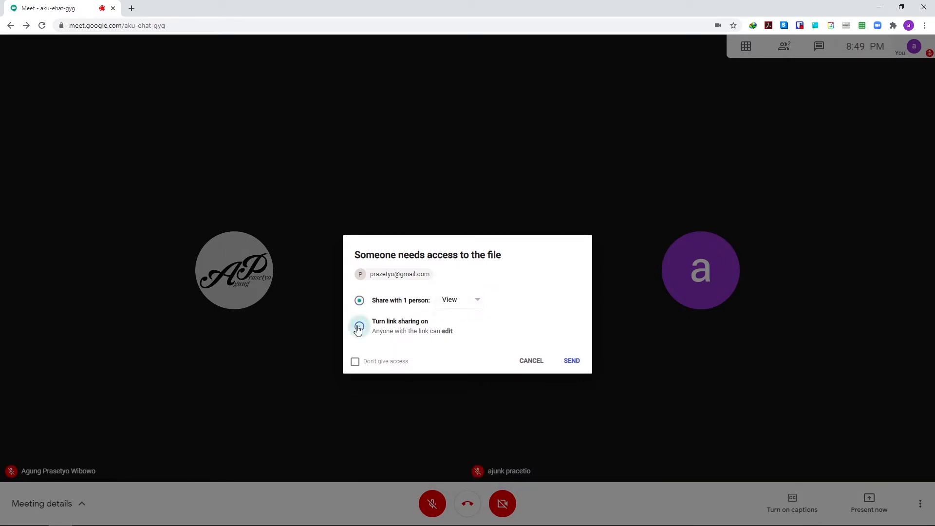
pyautogui.click(359, 301)
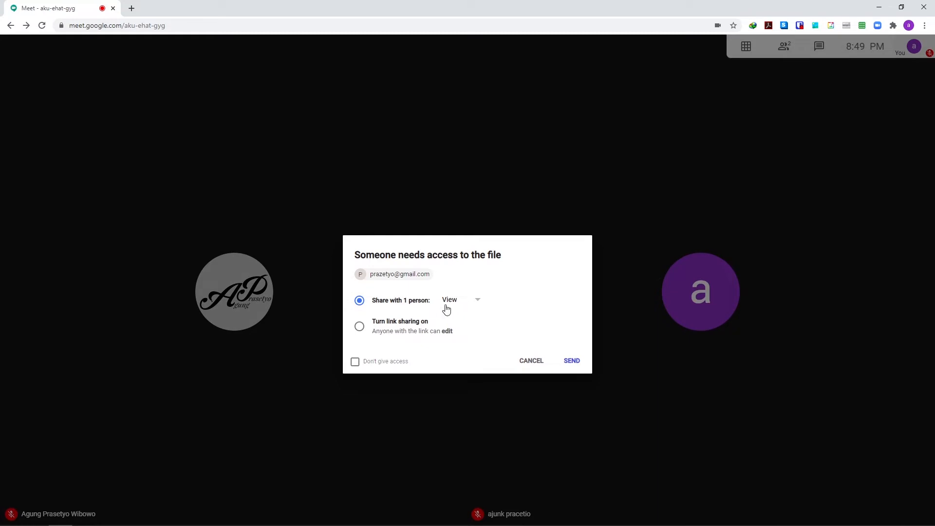
# Step: Share the whiteboard file with the one listed participant with Edit permission and send the access
pyautogui.click(462, 305)
pyautogui.click(464, 320)
pyautogui.click(571, 362)
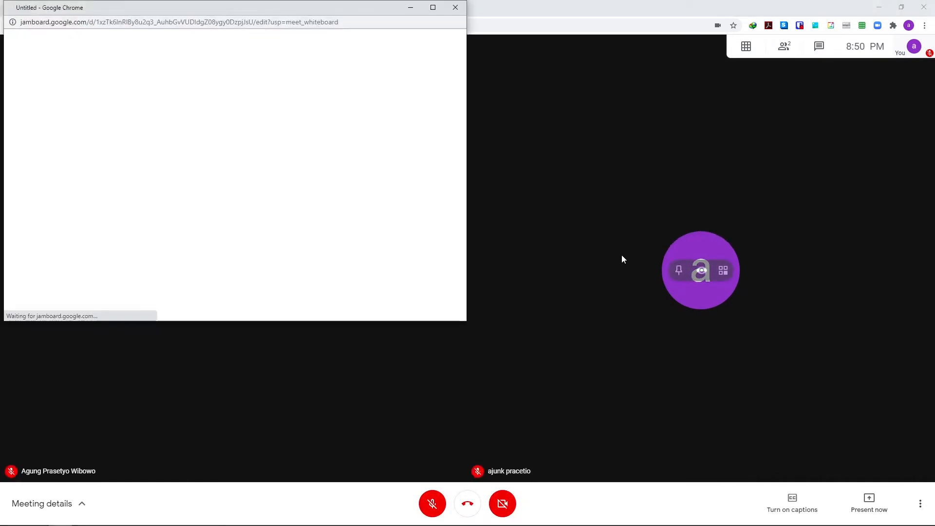
# Step: Move the whiteboard window toward the middle of the screen and open the meeting chat to check the shared Jam link
pyautogui.moveTo(243, 8); pyautogui.dragTo(446, 86)
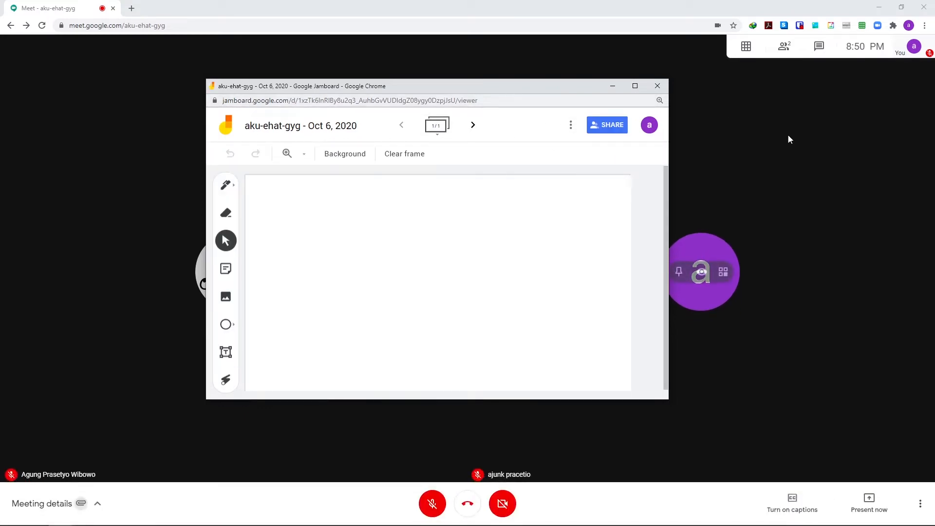
pyautogui.click(785, 136)
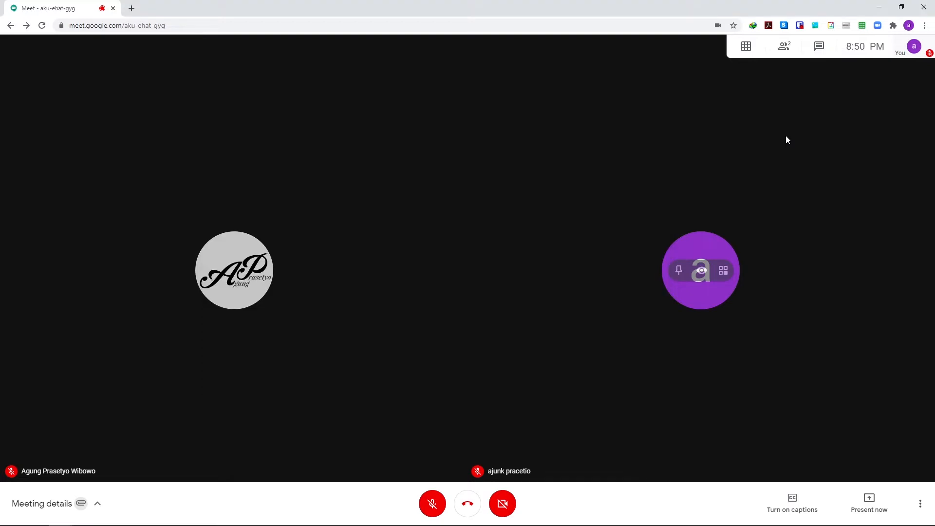
pyautogui.click(826, 51)
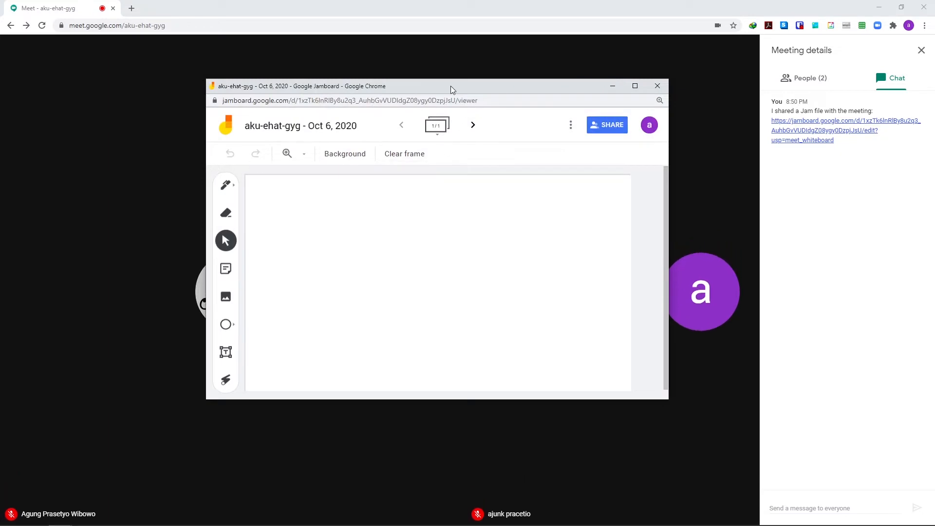
pyautogui.doubleClick(451, 85)
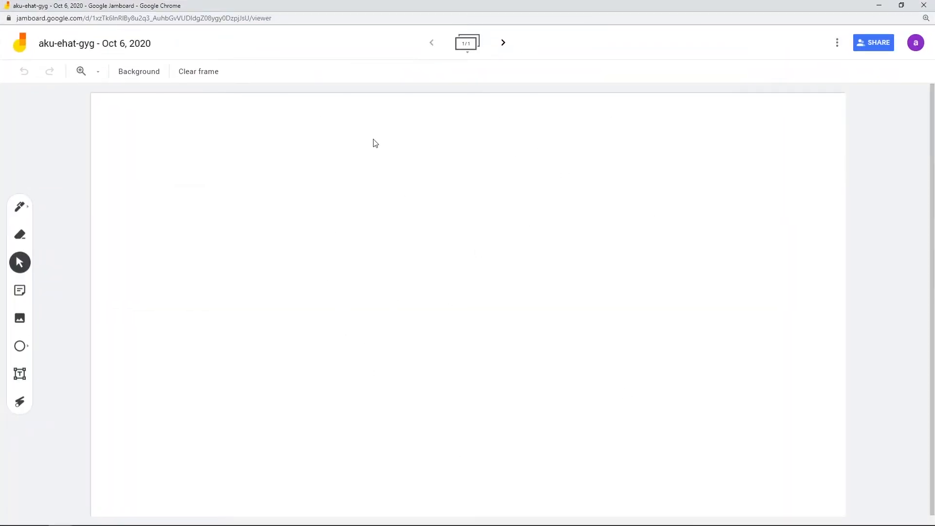
pyautogui.click(902, 5)
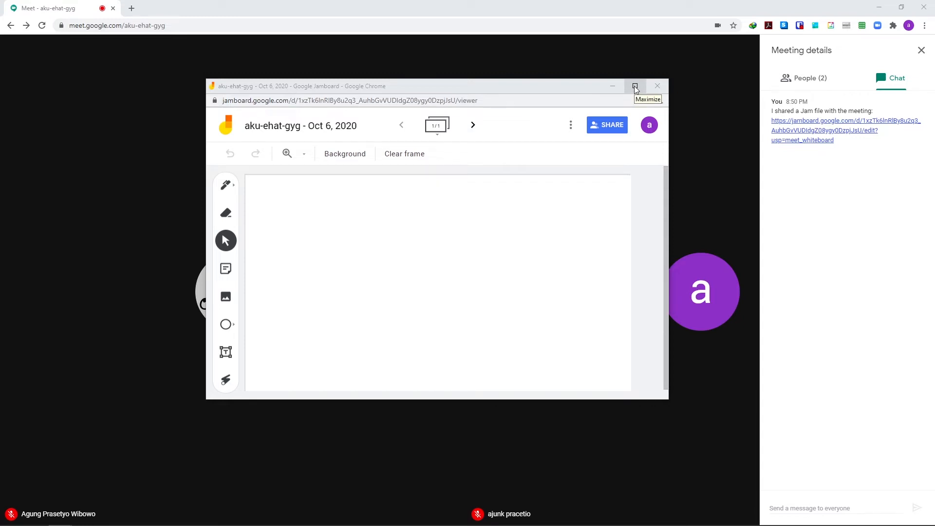
pyautogui.click(748, 89)
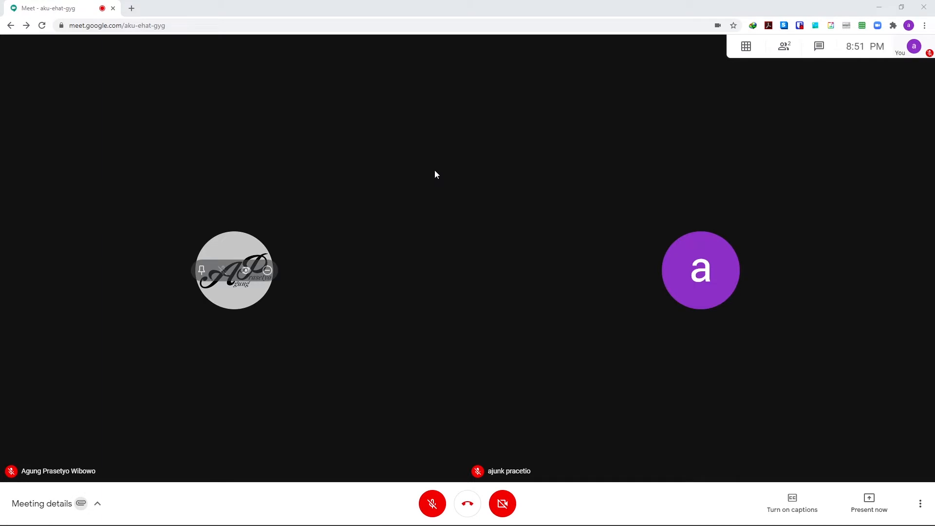
# Step: Switch back to the Jamboard window, maximize it and enlarge its page zoom to 150%
pyautogui.moveTo(74, 511)
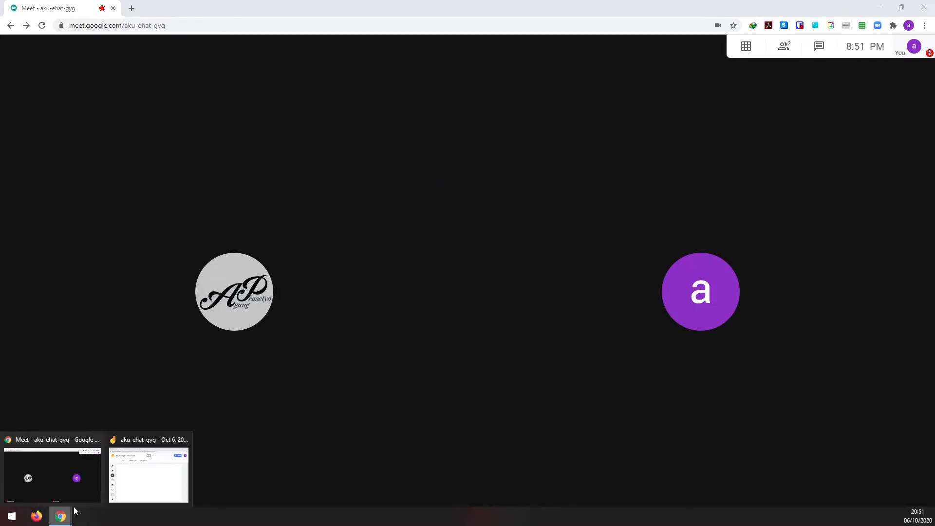
pyautogui.click(127, 477)
pyautogui.doubleClick(475, 90)
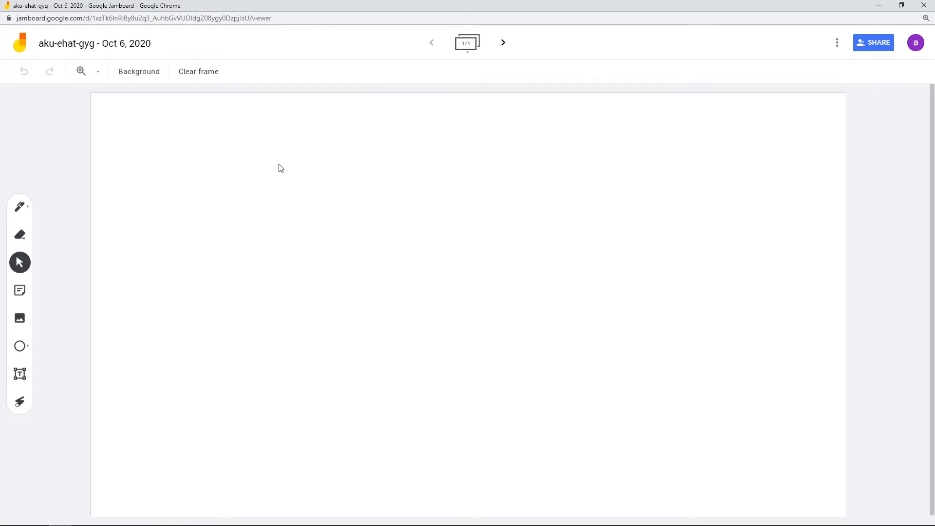
pyautogui.hotkey('ctrl', '+')
pyautogui.hotkey('ctrl', '+')
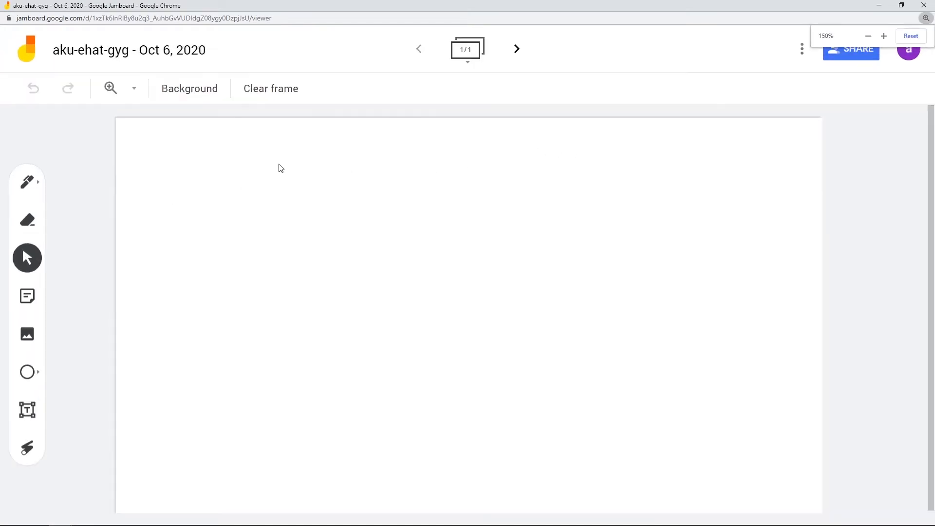
# Step: Draw a long looping curve across the upper part of the frame with the green pen
pyautogui.click(28, 186)
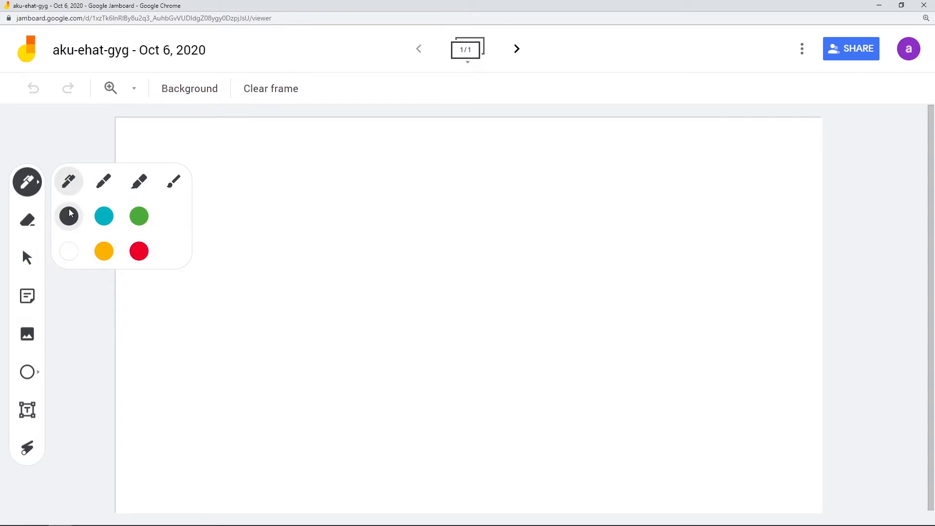
pyautogui.click(138, 219)
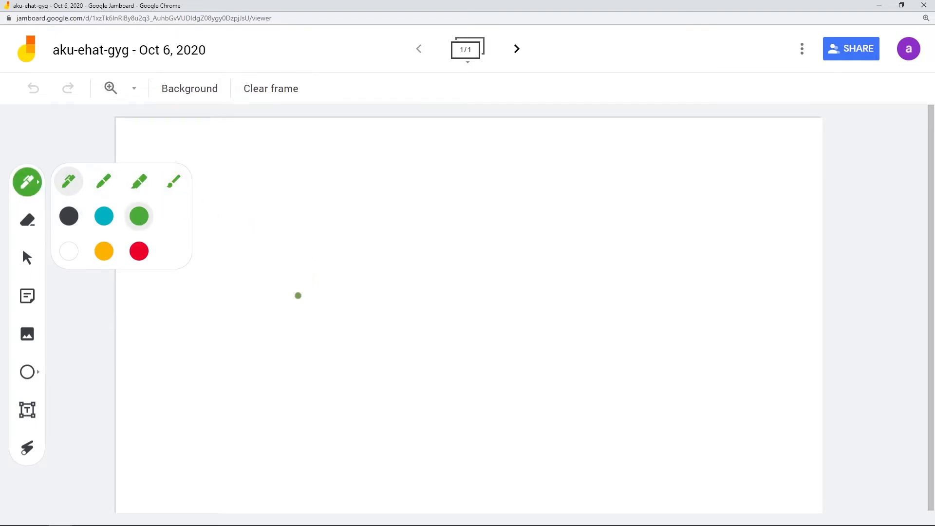
pyautogui.moveTo(268, 346)
pyautogui.mouseDown()
pyautogui.moveTo(324, 232)
pyautogui.moveTo(443, 240)
pyautogui.moveTo(390, 263)
pyautogui.moveTo(503, 216)
pyautogui.moveTo(653, 232)
pyautogui.moveTo(624, 189)
pyautogui.moveTo(653, 242)
pyautogui.moveTo(729, 204)
pyautogui.mouseUp()
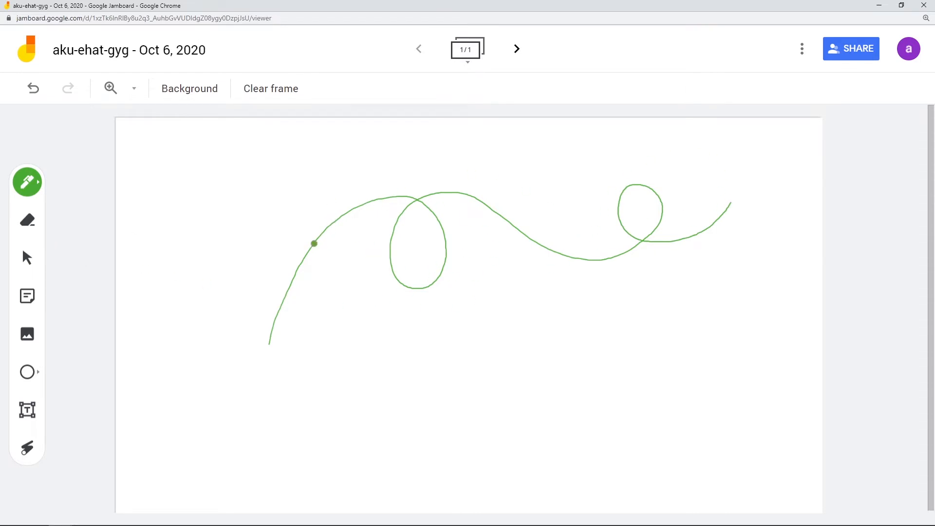
# Step: Draw a looping curve below the green one with the red marker
pyautogui.click(27, 183)
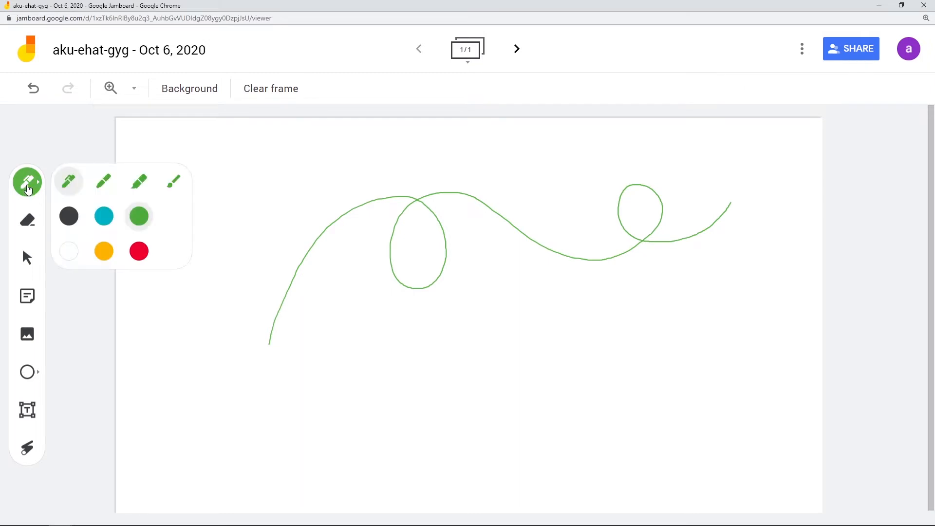
pyautogui.click(104, 184)
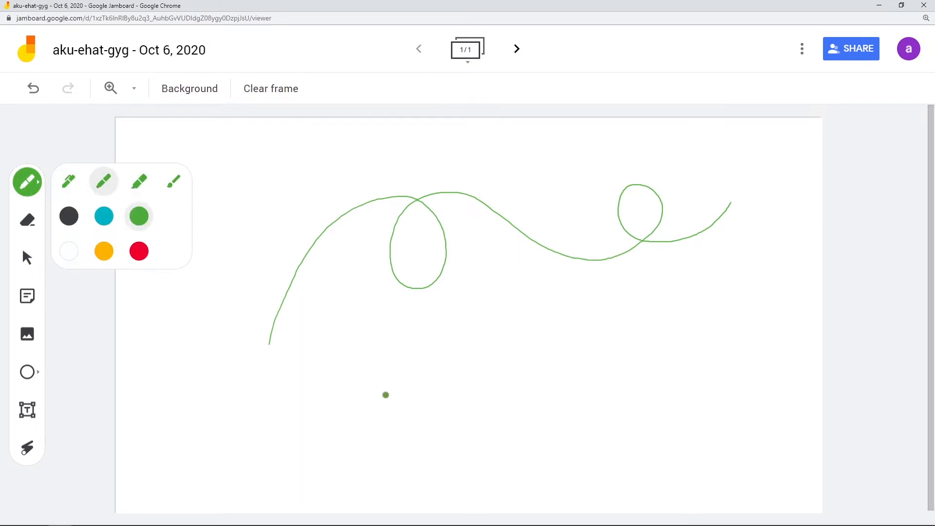
pyautogui.click(139, 252)
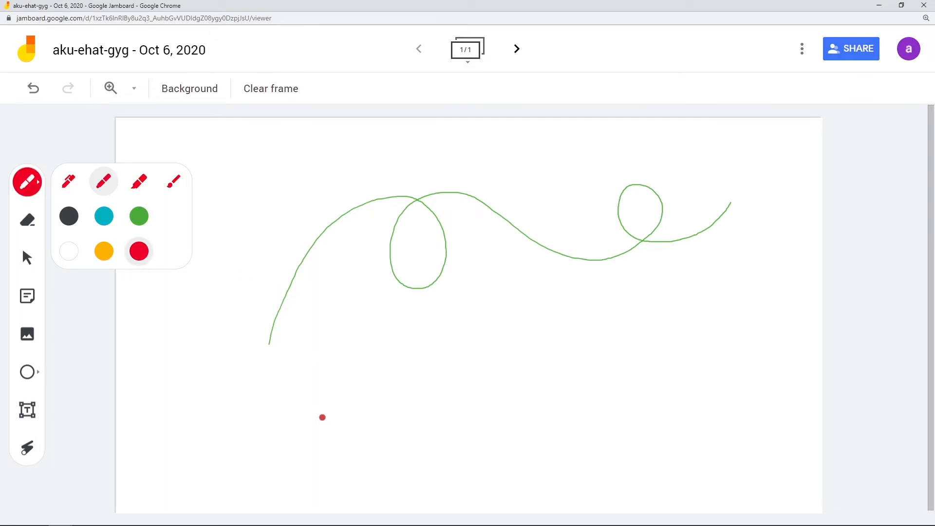
pyautogui.moveTo(334, 422)
pyautogui.mouseDown()
pyautogui.moveTo(384, 299)
pyautogui.moveTo(444, 366)
pyautogui.moveTo(460, 293)
pyautogui.moveTo(612, 352)
pyautogui.moveTo(624, 303)
pyautogui.moveTo(687, 353)
pyautogui.moveTo(720, 266)
pyautogui.mouseUp()
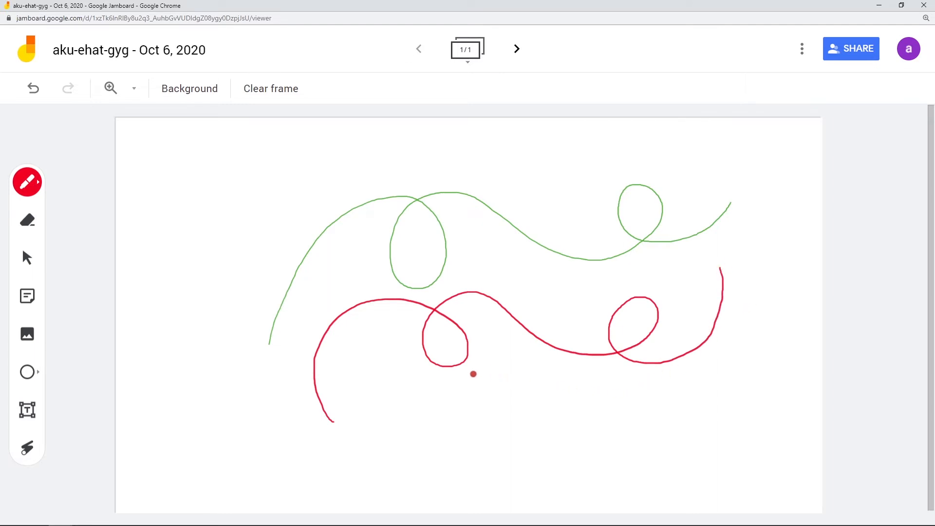
# Step: Draw a wide looping stroke across the existing curves with the yellow highlighter
pyautogui.click(28, 188)
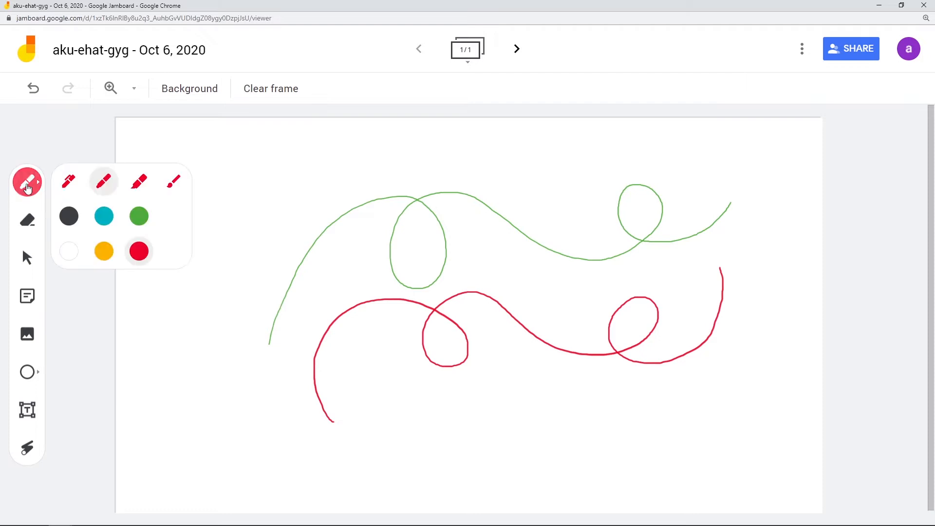
pyautogui.click(139, 183)
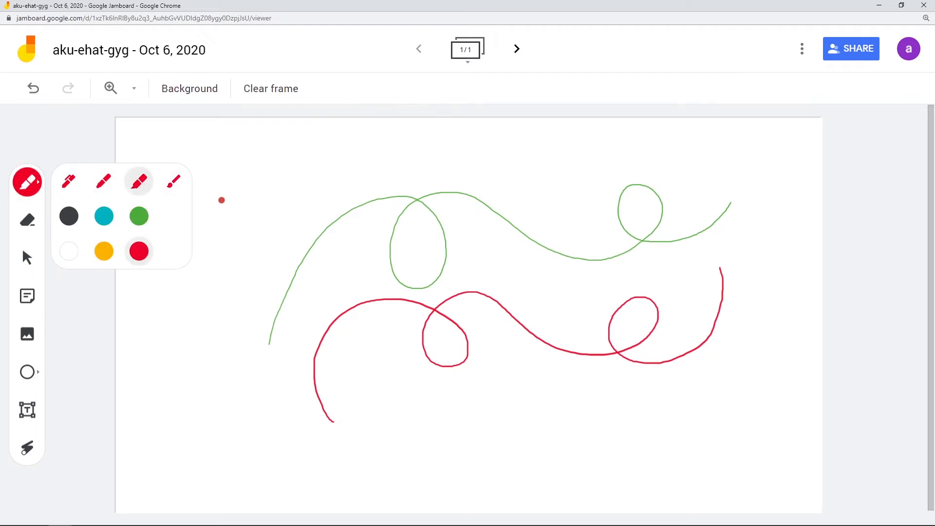
pyautogui.click(103, 252)
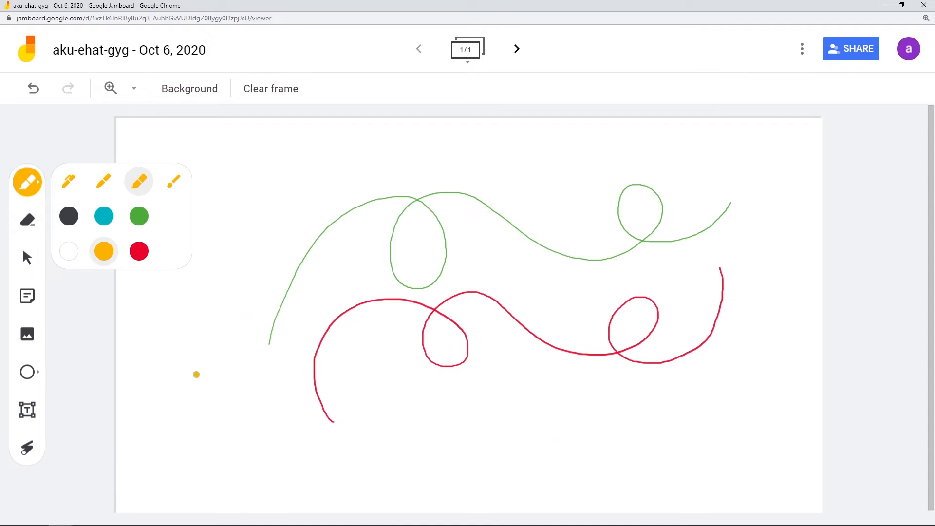
pyautogui.moveTo(197, 396)
pyautogui.mouseDown()
pyautogui.moveTo(208, 298)
pyautogui.moveTo(280, 247)
pyautogui.moveTo(277, 206)
pyautogui.moveTo(422, 278)
pyautogui.moveTo(543, 212)
pyautogui.moveTo(536, 277)
pyautogui.moveTo(739, 267)
pyautogui.moveTo(796, 317)
pyautogui.mouseUp()
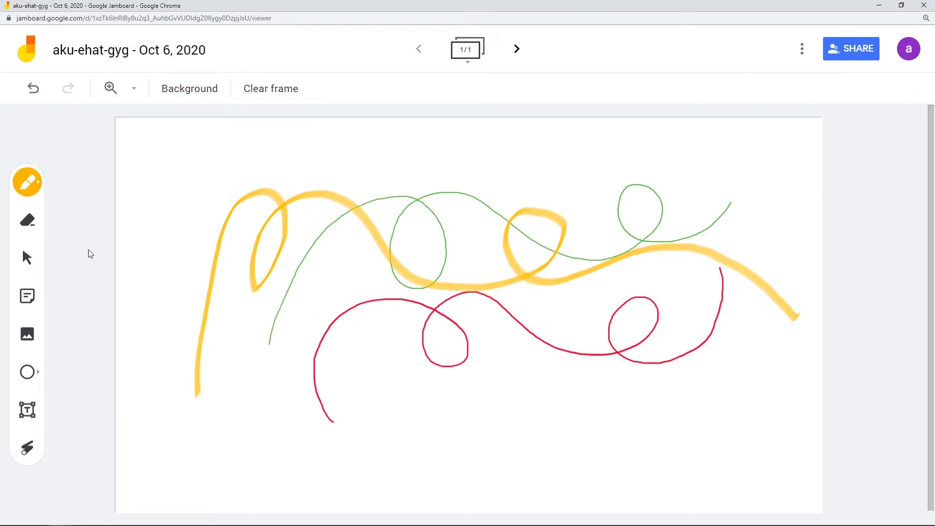
# Step: Paint a straight horizontal stroke and a wavy stroke along the top of the frame with the black brush
pyautogui.click(29, 189)
pyautogui.click(177, 181)
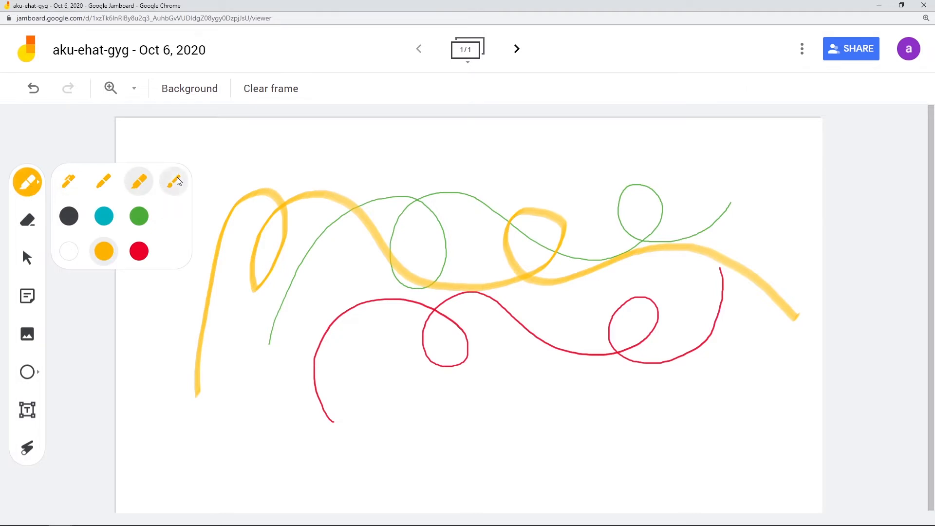
pyautogui.click(69, 217)
pyautogui.moveTo(204, 151); pyautogui.dragTo(509, 157)
pyautogui.moveTo(579, 140)
pyautogui.mouseDown()
pyautogui.moveTo(536, 213)
pyautogui.moveTo(689, 131)
pyautogui.moveTo(747, 190)
pyautogui.moveTo(782, 262)
pyautogui.mouseUp()
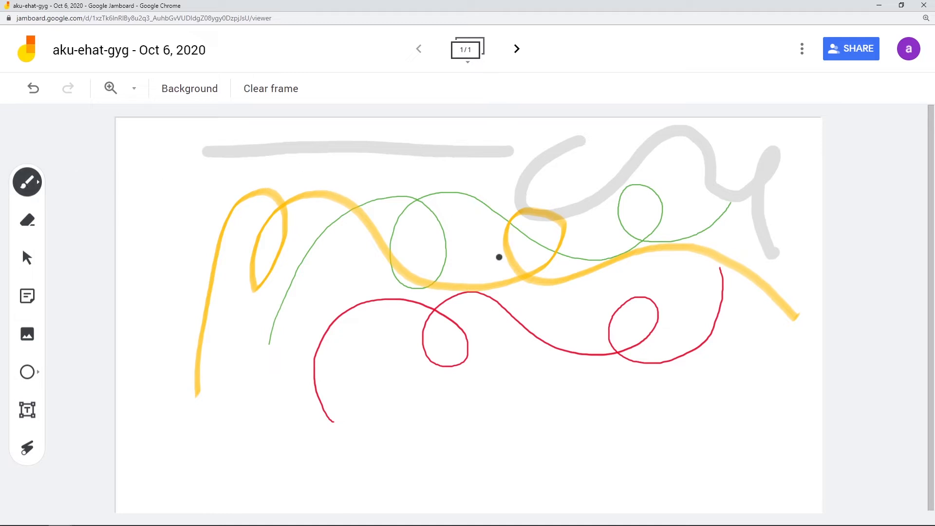
# Step: Erase parts of the drawn strokes with the eraser, and clear the whole frame
pyautogui.click(27, 182)
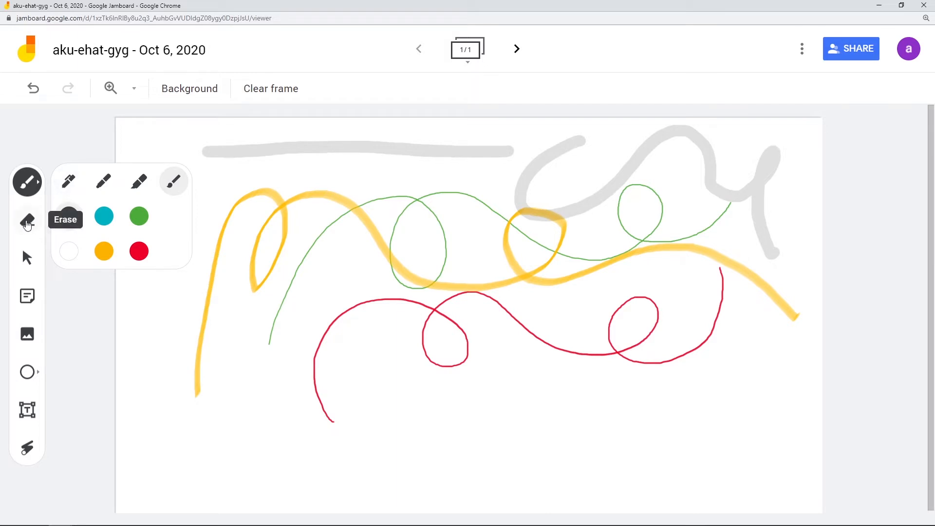
pyautogui.click(28, 224)
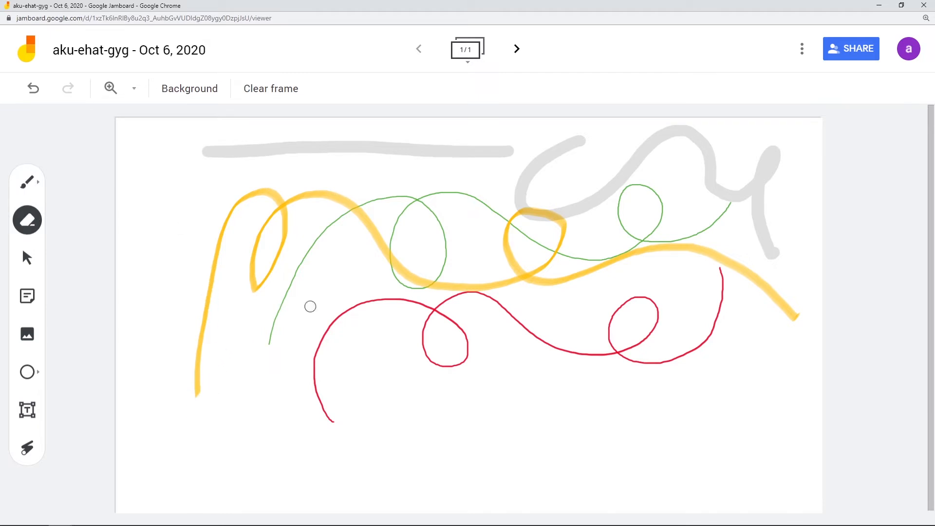
pyautogui.moveTo(198, 401)
pyautogui.mouseDown()
pyautogui.moveTo(206, 277)
pyautogui.moveTo(271, 218)
pyautogui.moveTo(380, 204)
pyautogui.moveTo(382, 244)
pyautogui.moveTo(350, 278)
pyautogui.moveTo(493, 292)
pyautogui.moveTo(514, 238)
pyautogui.moveTo(484, 215)
pyautogui.moveTo(483, 281)
pyautogui.moveTo(625, 227)
pyautogui.moveTo(606, 197)
pyautogui.moveTo(638, 184)
pyautogui.moveTo(644, 236)
pyautogui.moveTo(657, 209)
pyautogui.mouseUp()
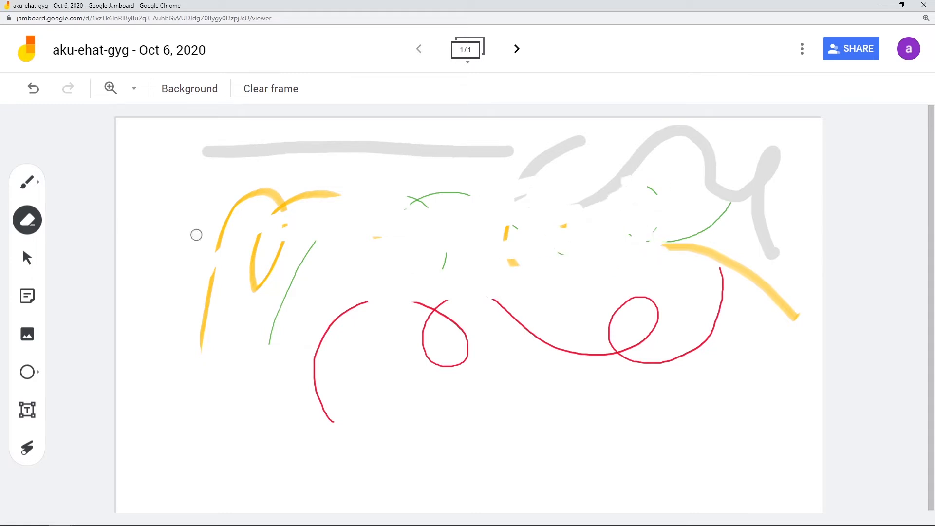
pyautogui.click(271, 92)
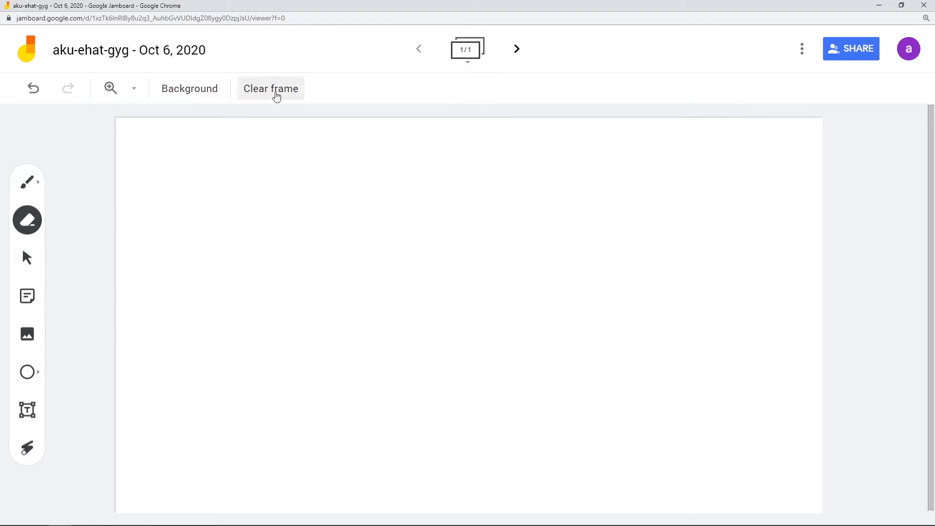
# Step: Change the frame background to the dotted pattern and to the lined pattern
pyautogui.click(200, 94)
pyautogui.click(204, 121)
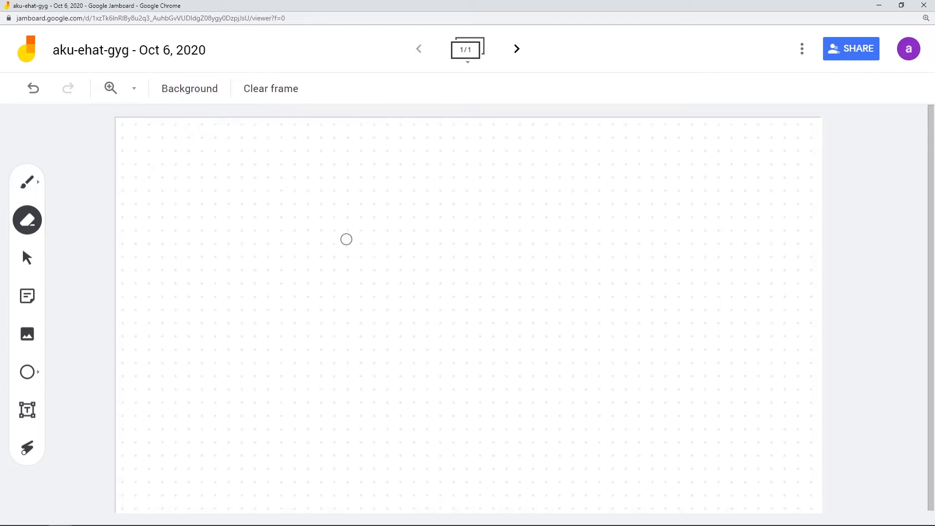
pyautogui.click(183, 94)
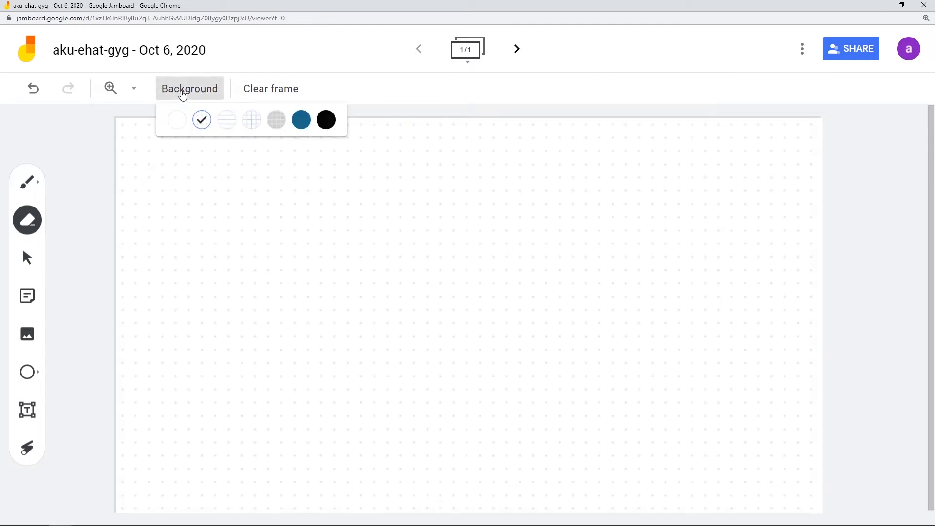
pyautogui.click(226, 121)
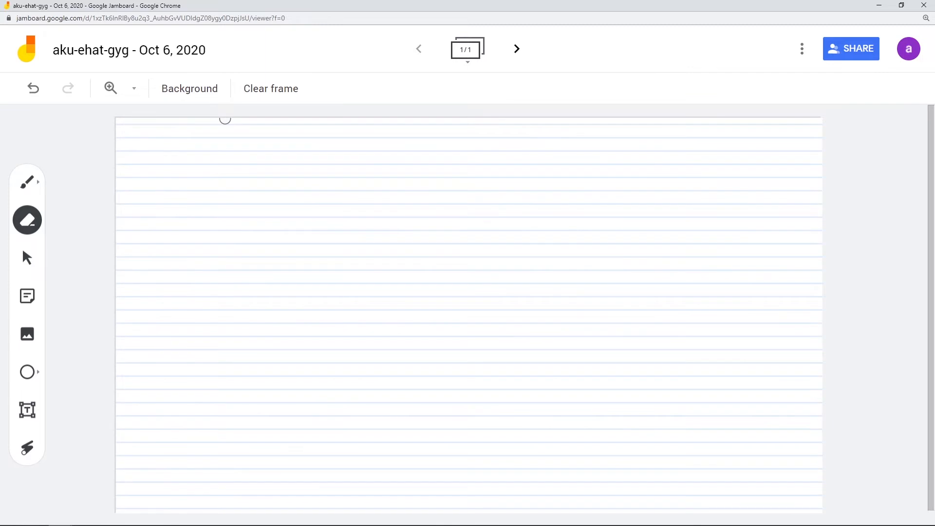
# Step: Switch the frame background to white squares and to the grey Graph pattern
pyautogui.click(211, 90)
pyautogui.click(251, 121)
pyautogui.click(200, 88)
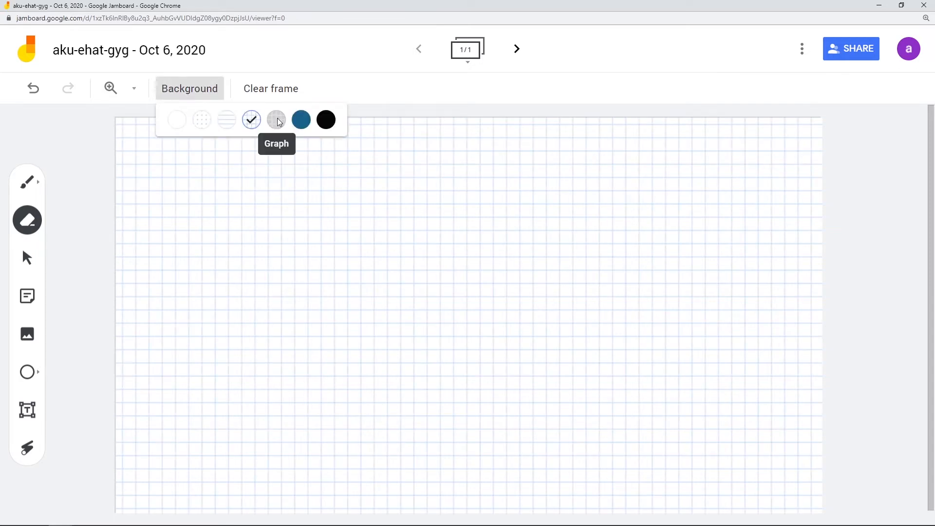
pyautogui.click(277, 119)
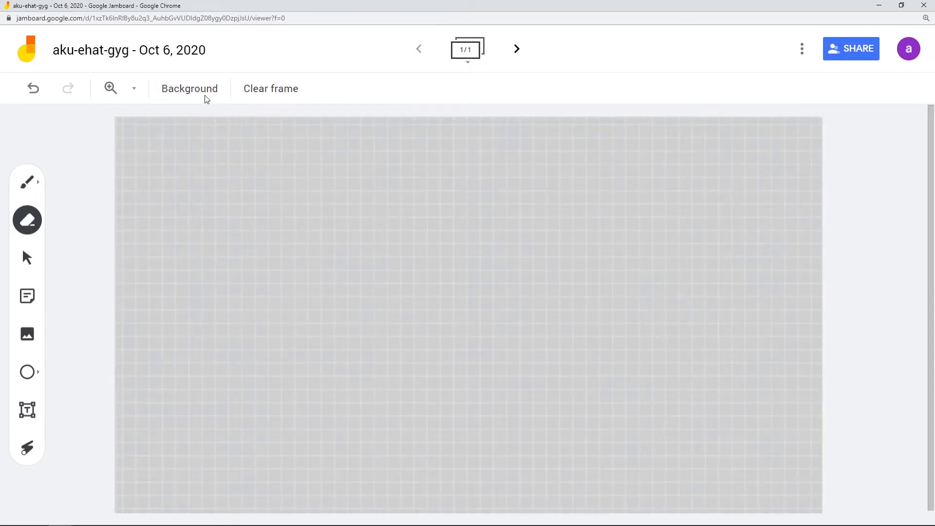
# Step: Try the solid blue and black Chalkboard backgrounds, and return the frame to plain white
pyautogui.click(205, 93)
pyautogui.click(301, 119)
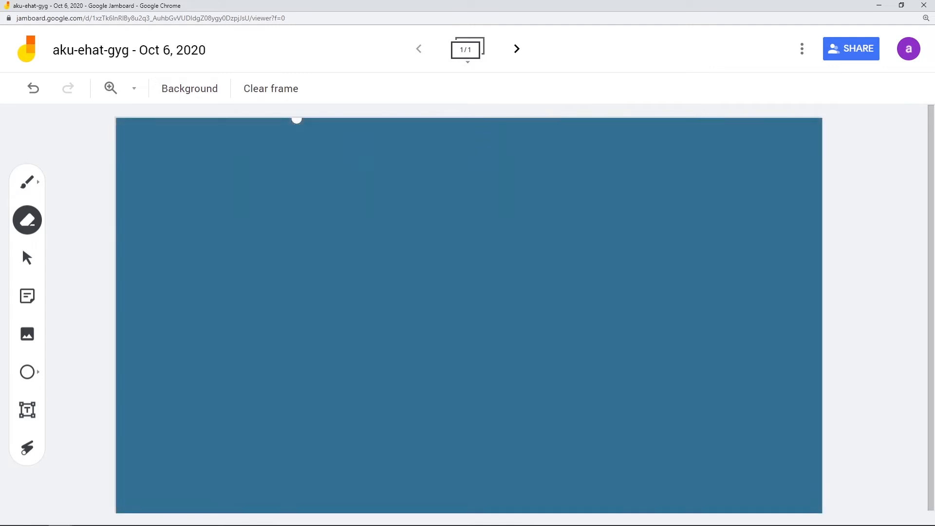
pyautogui.click(219, 94)
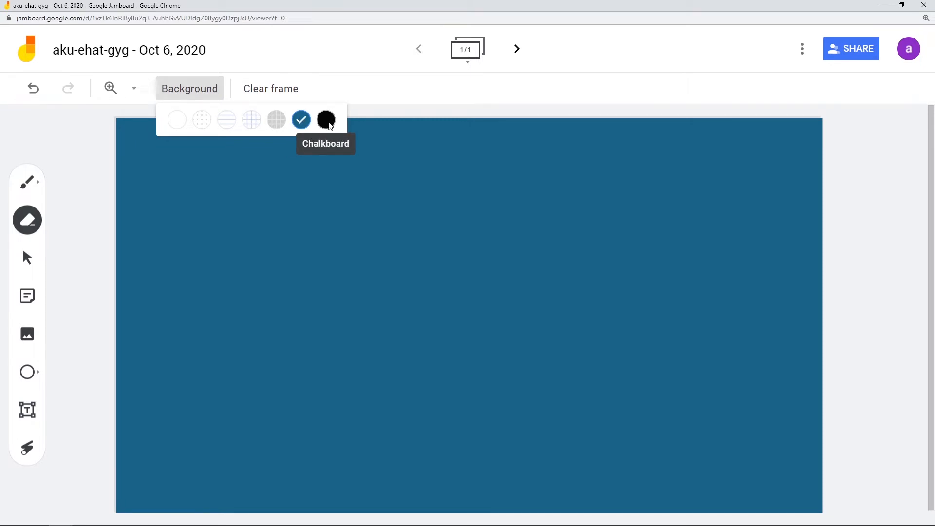
pyautogui.click(330, 123)
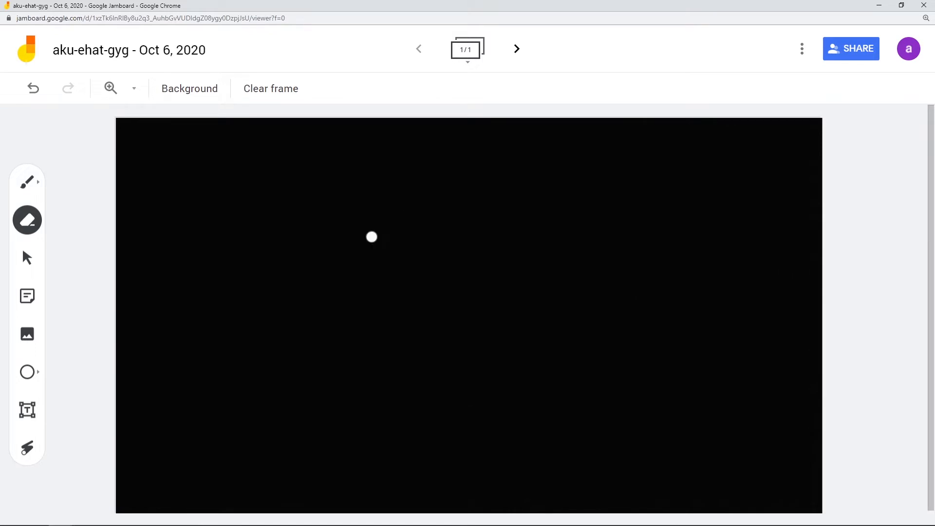
pyautogui.click(190, 91)
pyautogui.click(176, 121)
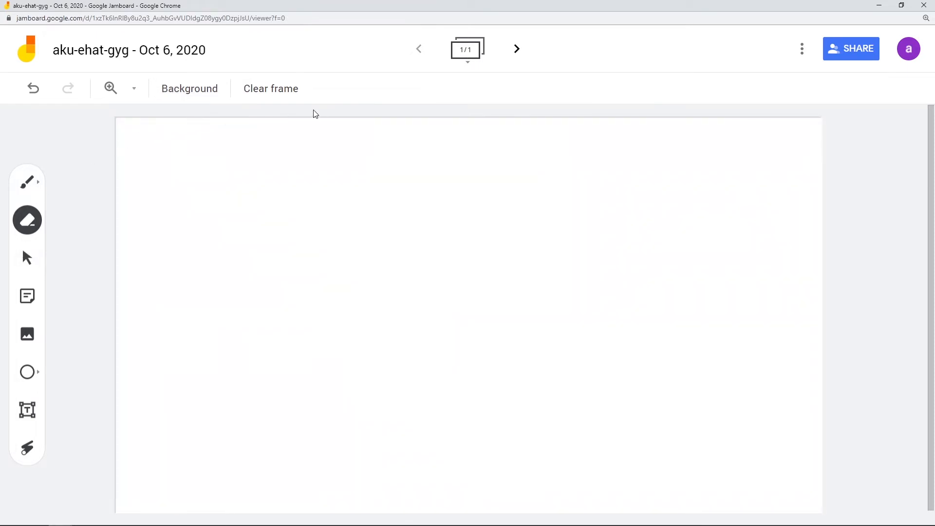
# Step: Start a sticky note with the text "Latihan Jamboard"
pyautogui.click(28, 261)
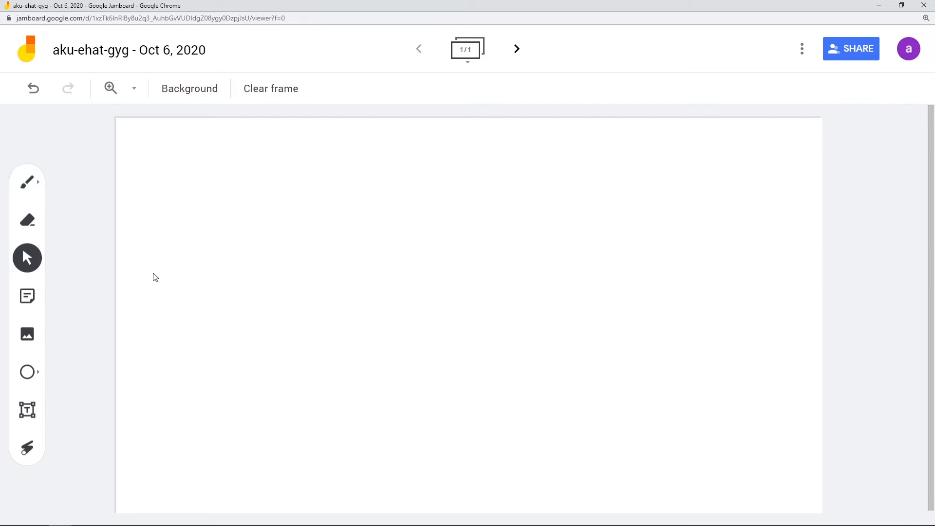
pyautogui.click(30, 300)
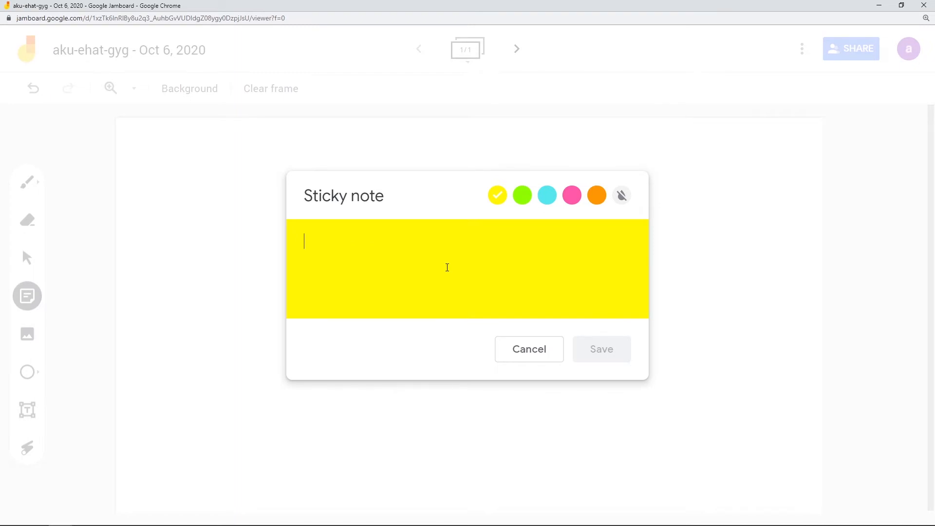
pyautogui.write('Latihan')
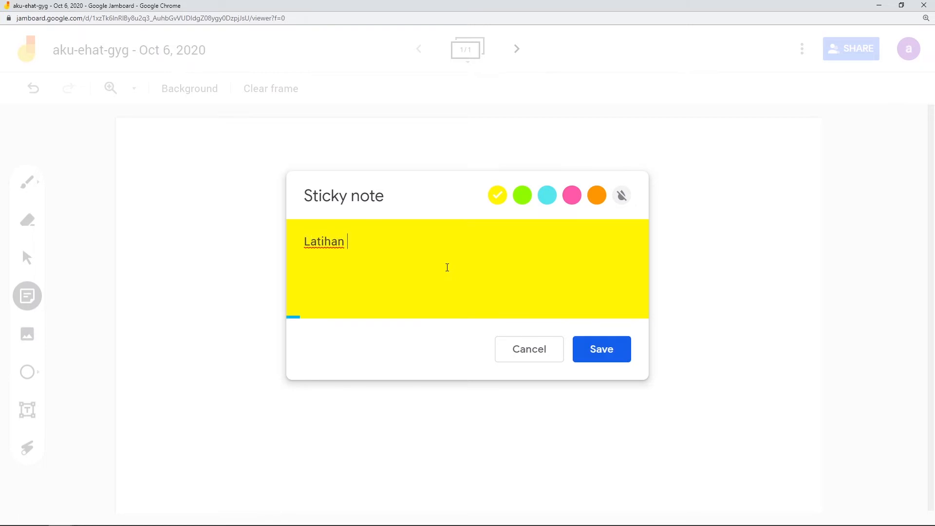
pyautogui.write(' Jamboard')
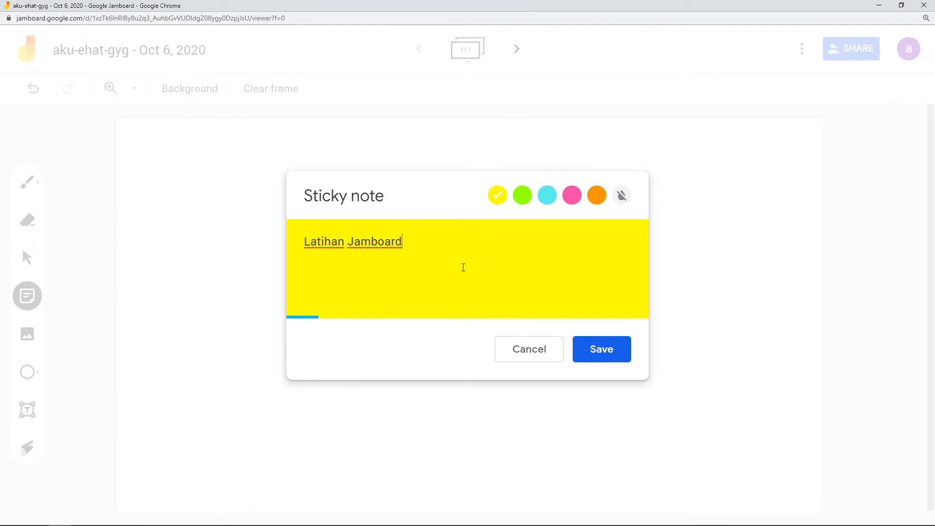
# Step: Try the pink, green and orange colours on the "Latihan Jamboard" sticky note
pyautogui.click(598, 195)
pyautogui.click(572, 201)
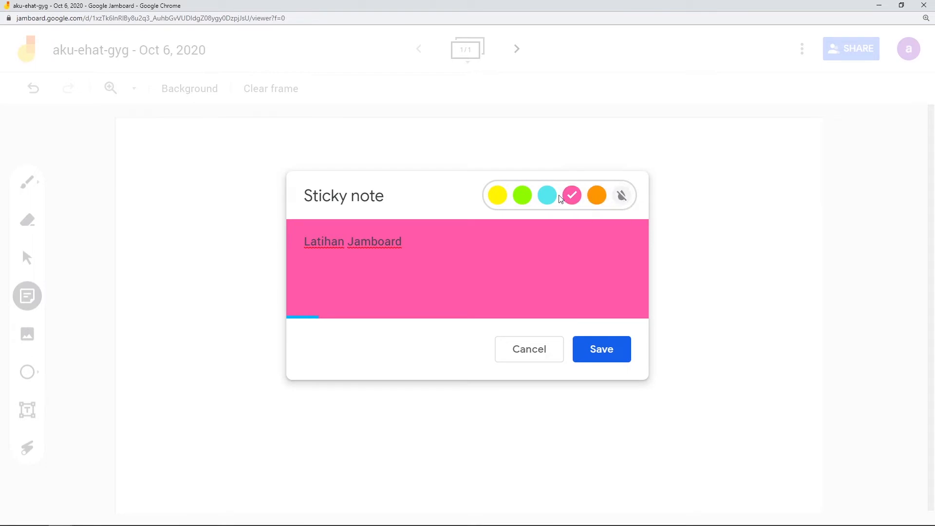
pyautogui.click(546, 194)
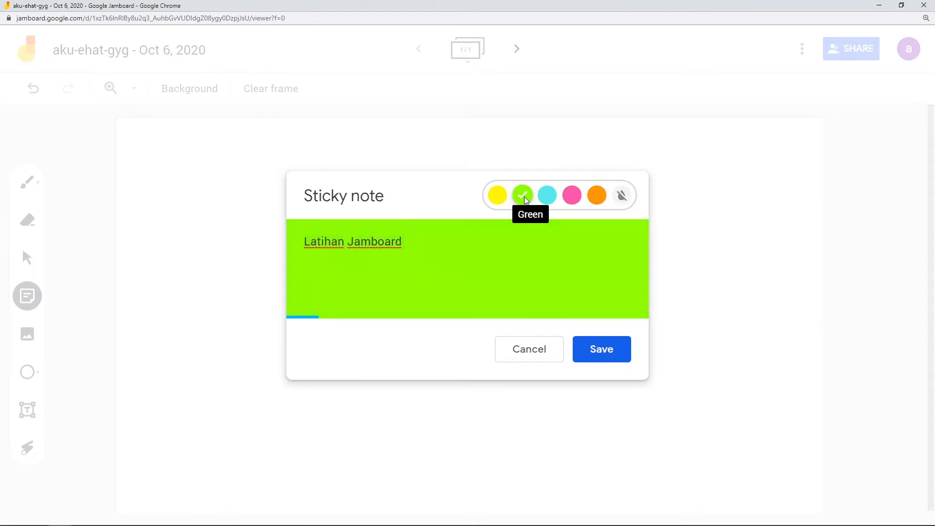
pyautogui.click(573, 194)
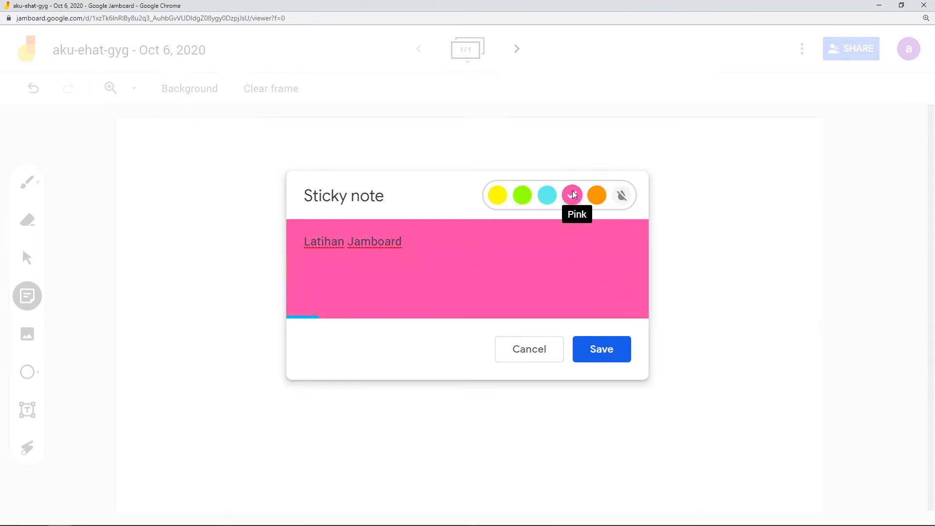
pyautogui.click(597, 194)
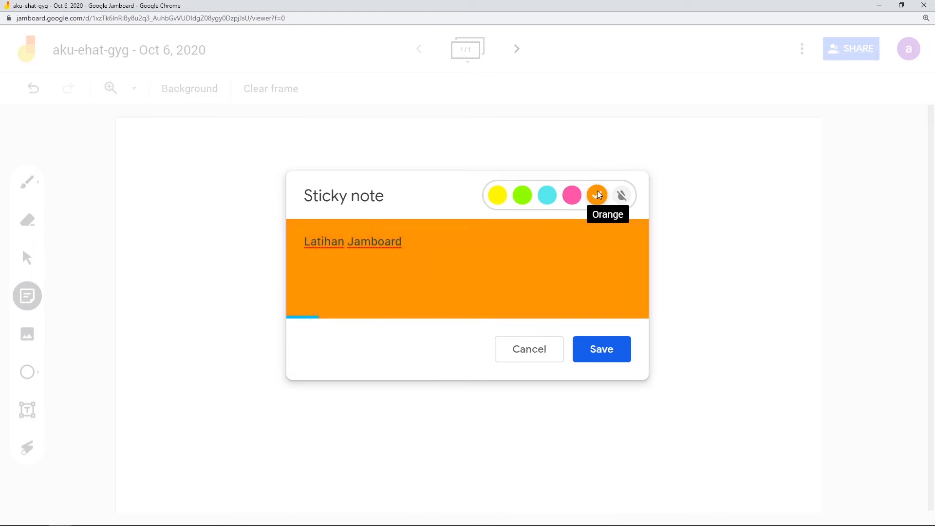
# Step: Make the sticky note yellow, save it to the frame, and dismiss the next blank note
pyautogui.click(502, 195)
pyautogui.click(609, 348)
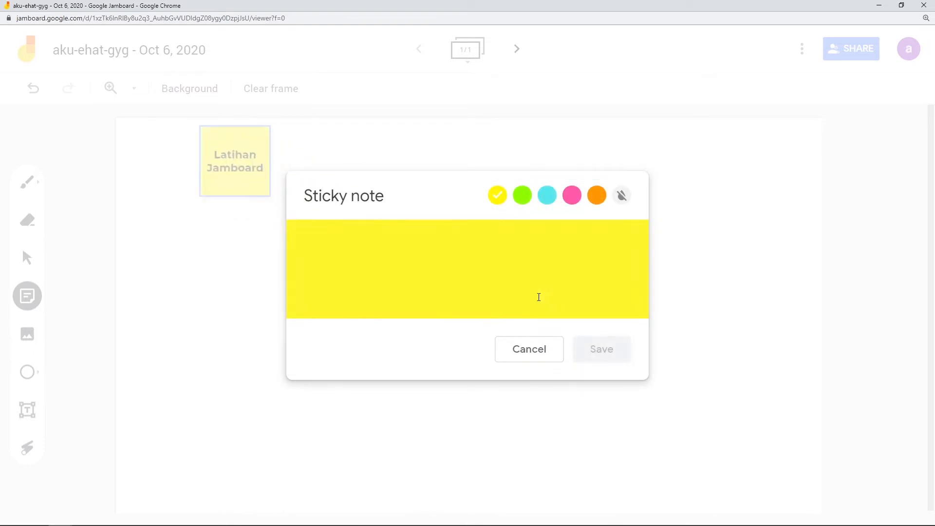
pyautogui.click(535, 359)
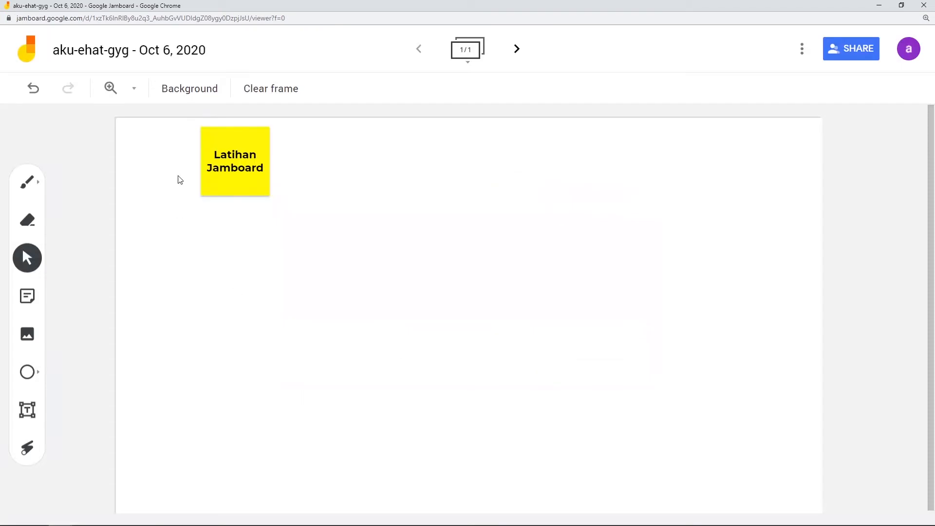
# Step: Enlarge the sticky note to about twice its width, place it left of the frame's centre and tilt it counterclockwise
pyautogui.click(222, 164)
pyautogui.moveTo(223, 164); pyautogui.dragTo(239, 222)
pyautogui.moveTo(287, 254); pyautogui.dragTo(408, 375)
pyautogui.moveTo(214, 377); pyautogui.dragTo(262, 300)
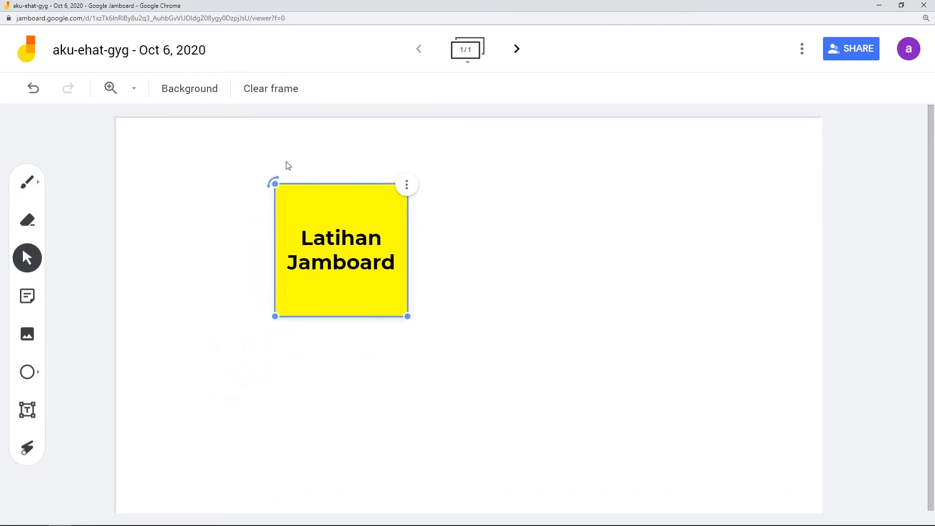
pyautogui.moveTo(275, 187); pyautogui.dragTo(241, 222)
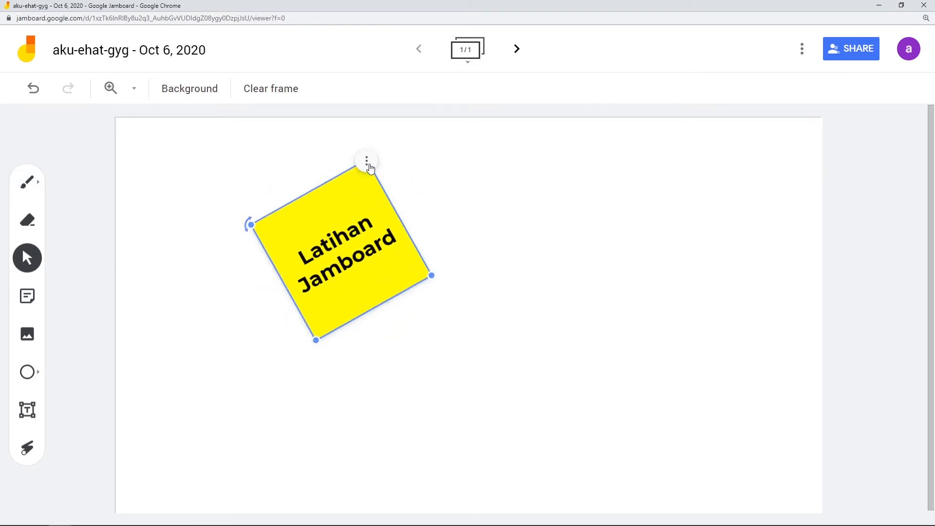
# Step: Duplicate the tilted sticky note and place the copy in the right half of the frame
pyautogui.click(367, 161)
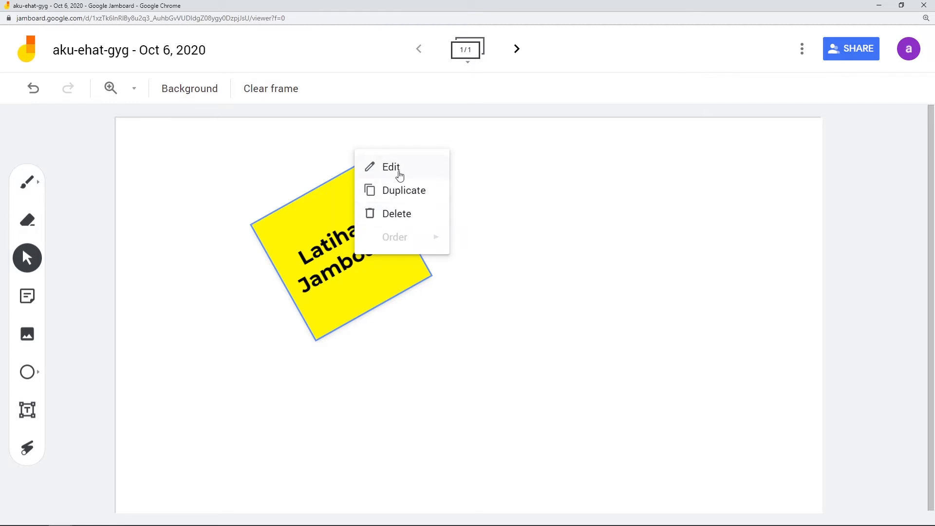
pyautogui.click(401, 196)
pyautogui.moveTo(384, 238); pyautogui.dragTo(604, 205)
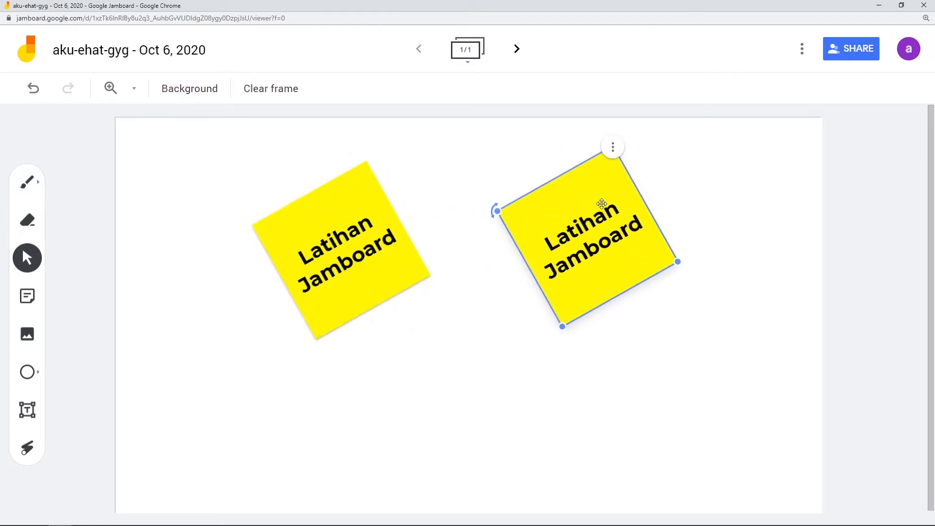
# Step: Delete the duplicated sticky note and select the original one
pyautogui.click(613, 147)
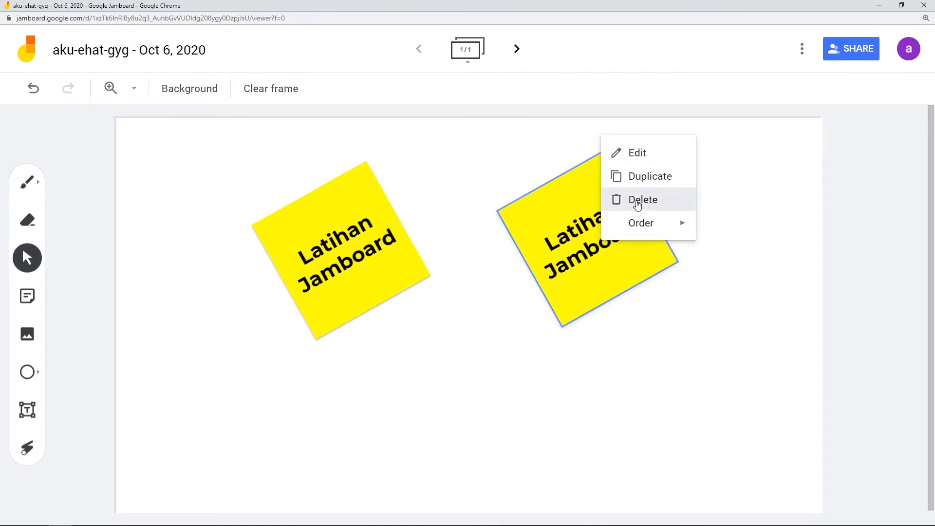
pyautogui.click(635, 200)
pyautogui.click(355, 207)
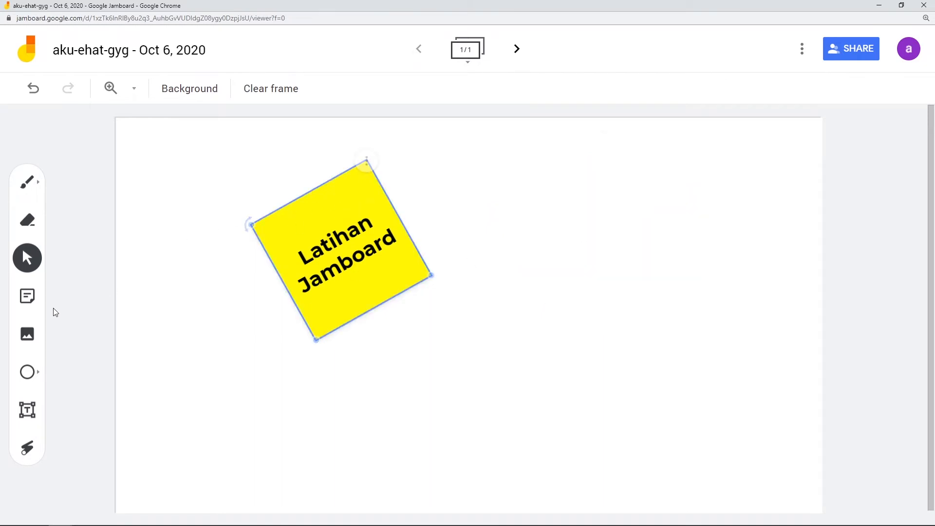
# Step: Search Google Image Search for "segitiga" to find an image for the frame
pyautogui.click(29, 340)
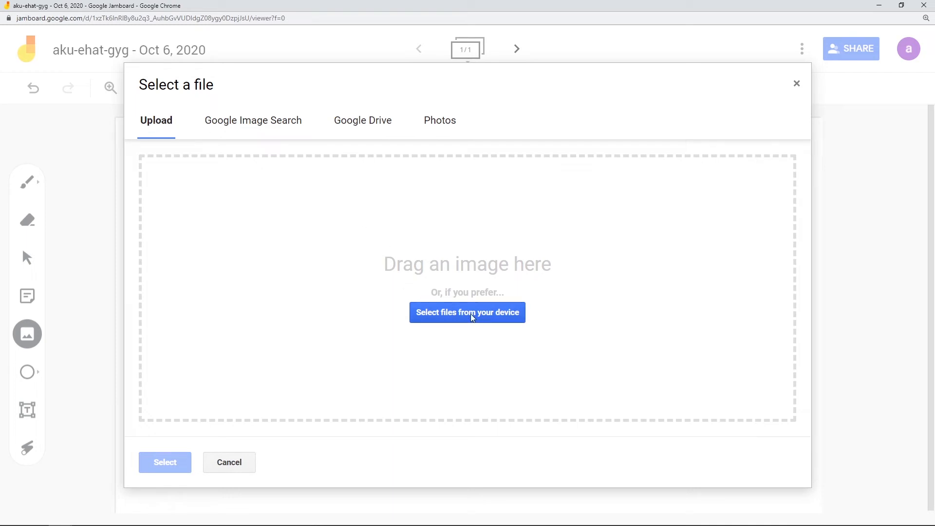
pyautogui.click(263, 127)
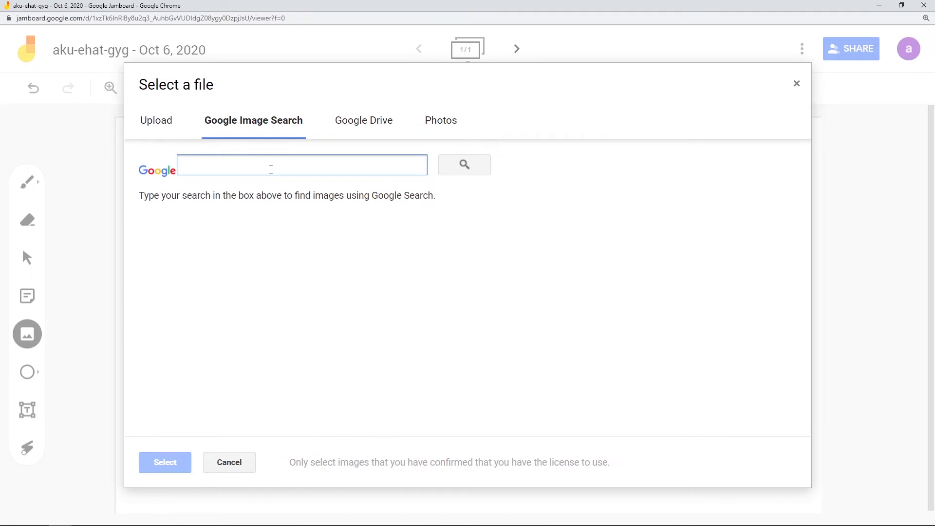
pyautogui.write('tria')
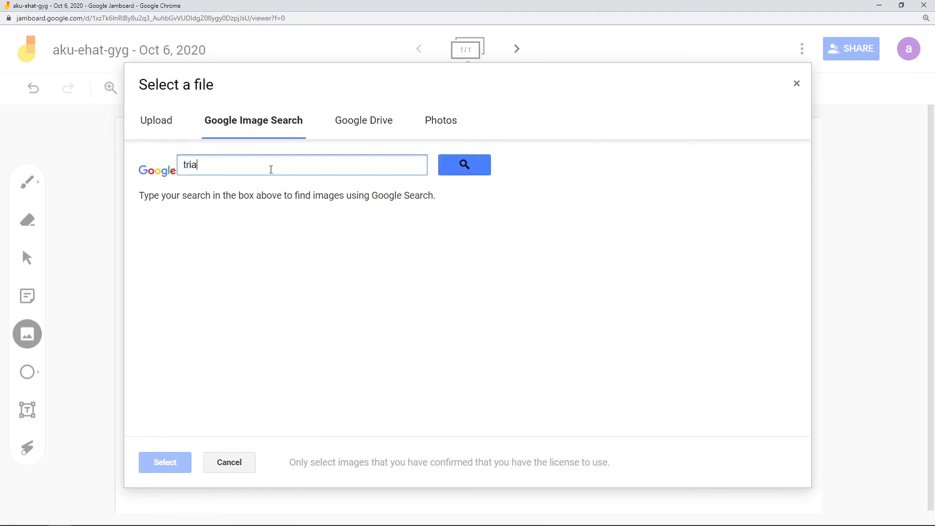
pyautogui.press('BackSpace')
pyautogui.write('segitiga')
pyautogui.press('Return')
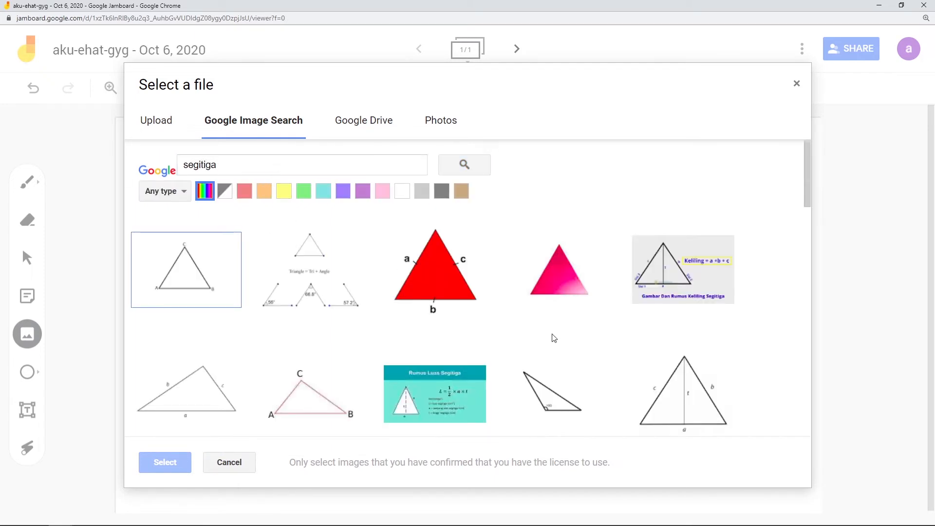
# Step: Insert the triangle image with sides a, b, c and height line t from the search results
pyautogui.scroll(-5, 490, 341)
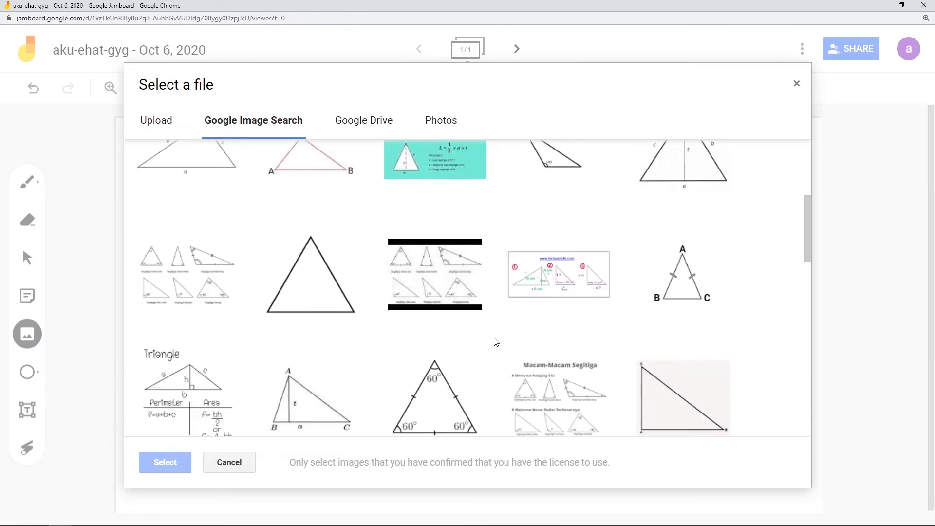
pyautogui.scroll(-2, 496, 342)
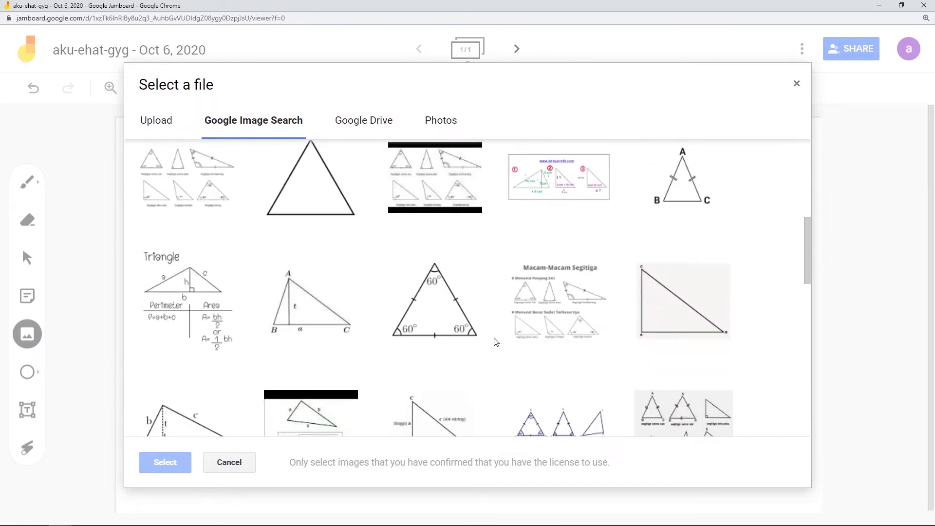
pyautogui.scroll(-3, 496, 342)
pyautogui.scroll(10, 620, 351)
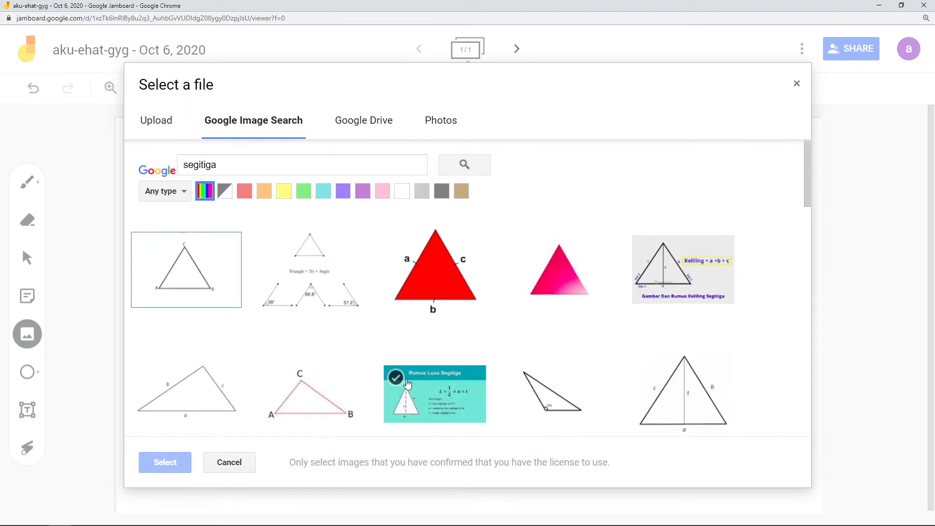
pyautogui.scroll(-4, 561, 365)
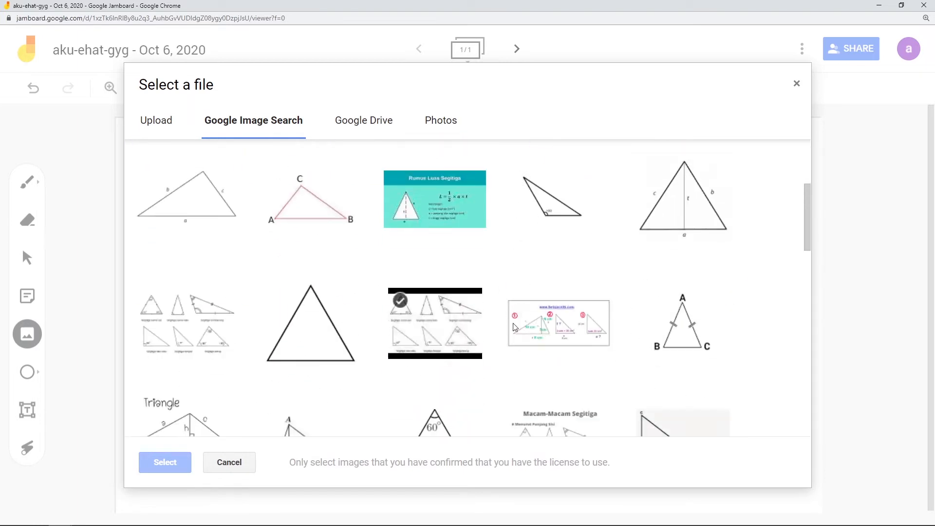
pyautogui.click(676, 217)
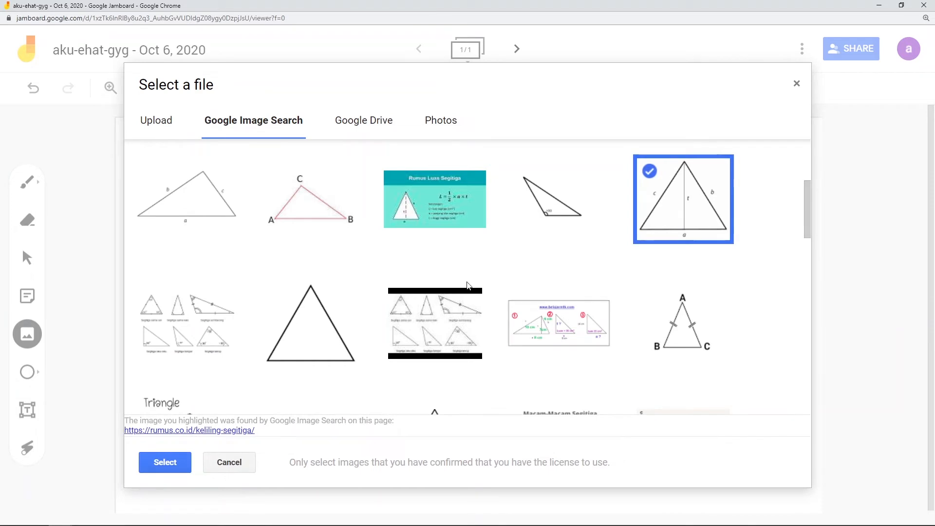
pyautogui.click(172, 463)
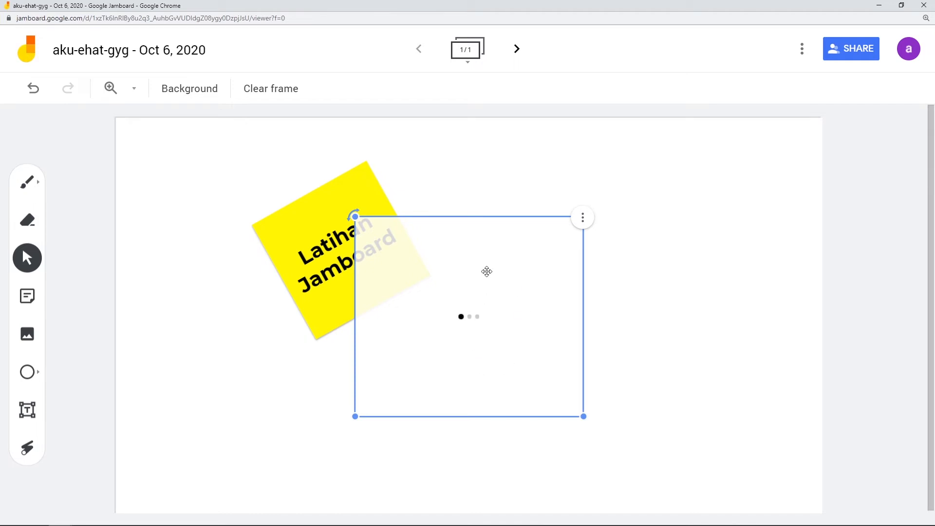
# Step: Shrink the triangle image and place it to the right of the sticky note, clear of it
pyautogui.moveTo(523, 228); pyautogui.dragTo(589, 180)
pyautogui.moveTo(590, 215); pyautogui.dragTo(605, 206)
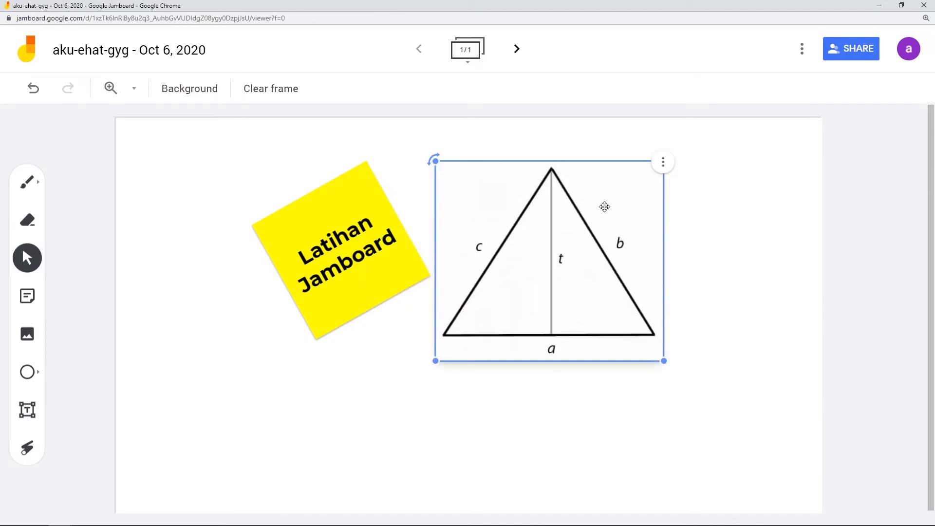
pyautogui.moveTo(664, 361); pyautogui.dragTo(579, 275)
pyautogui.moveTo(434, 159)
pyautogui.mouseDown()
pyautogui.moveTo(393, 198)
pyautogui.moveTo(443, 146)
pyautogui.moveTo(426, 153)
pyautogui.moveTo(434, 160)
pyautogui.mouseUp()
pyautogui.moveTo(503, 209); pyautogui.dragTo(604, 215)
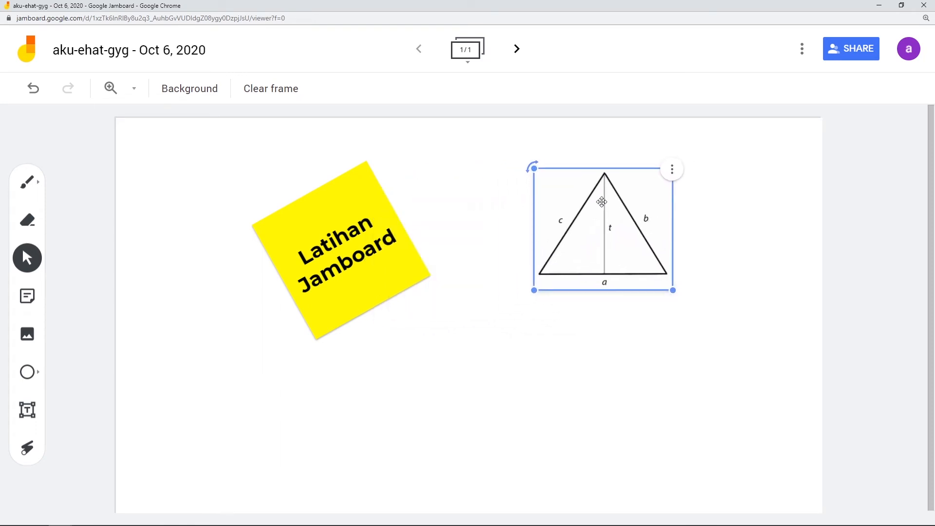
# Step: Move the triangle image so it overlaps the sticky note's right edge and send it to the back
pyautogui.click(672, 170)
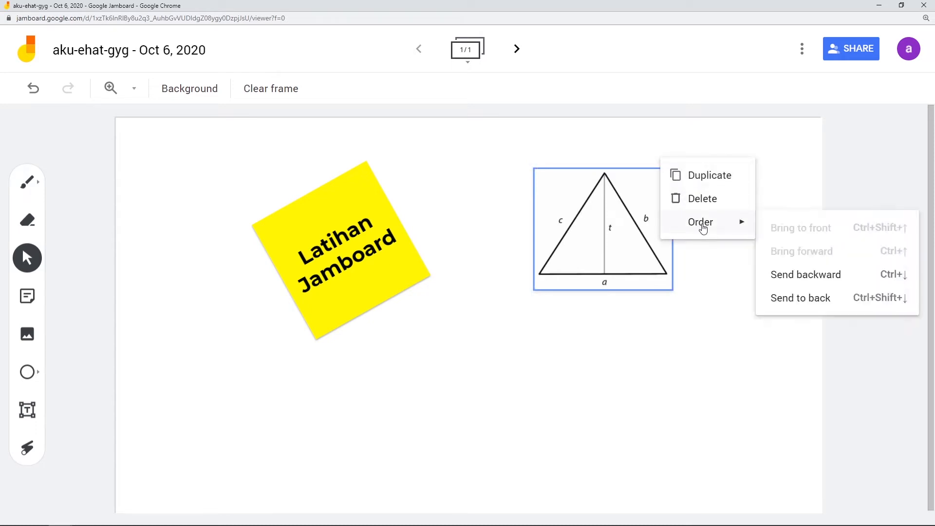
pyautogui.click(633, 181)
pyautogui.moveTo(633, 181); pyautogui.dragTo(476, 200)
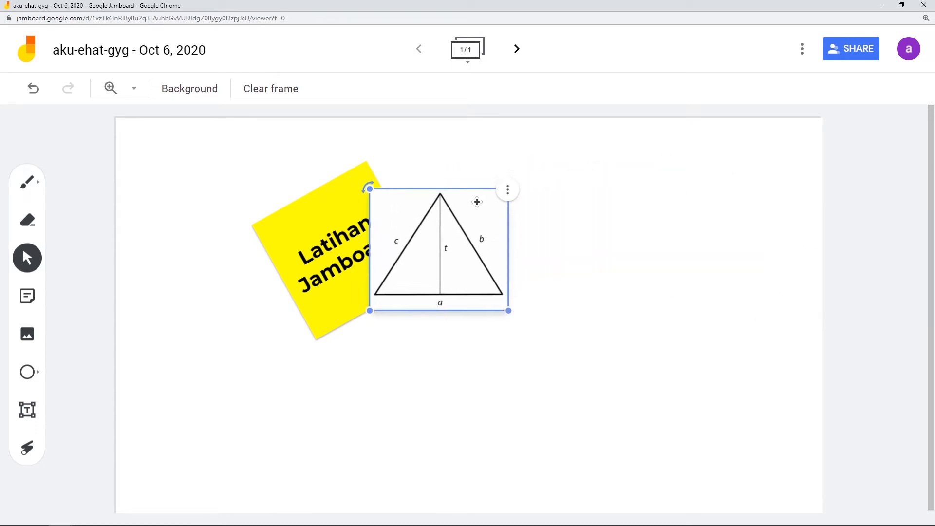
pyautogui.click(516, 193)
pyautogui.moveTo(560, 246)
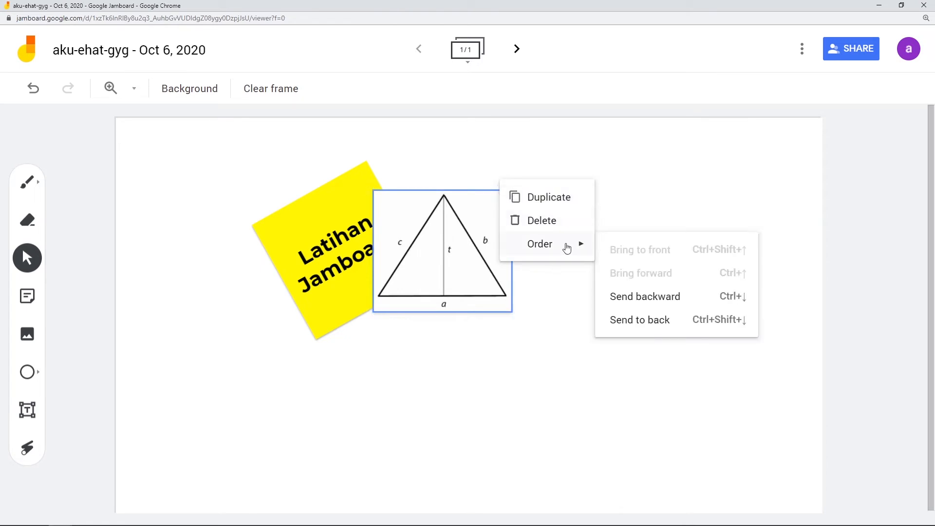
pyautogui.click(633, 323)
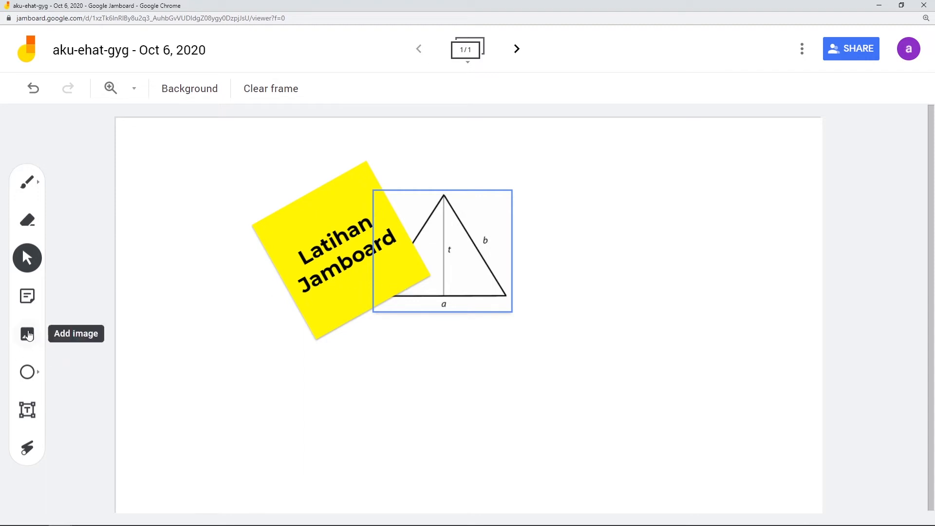
# Step: Draw an arrow shape in the empty area below the triangle image
pyautogui.click(27, 373)
pyautogui.click(27, 373)
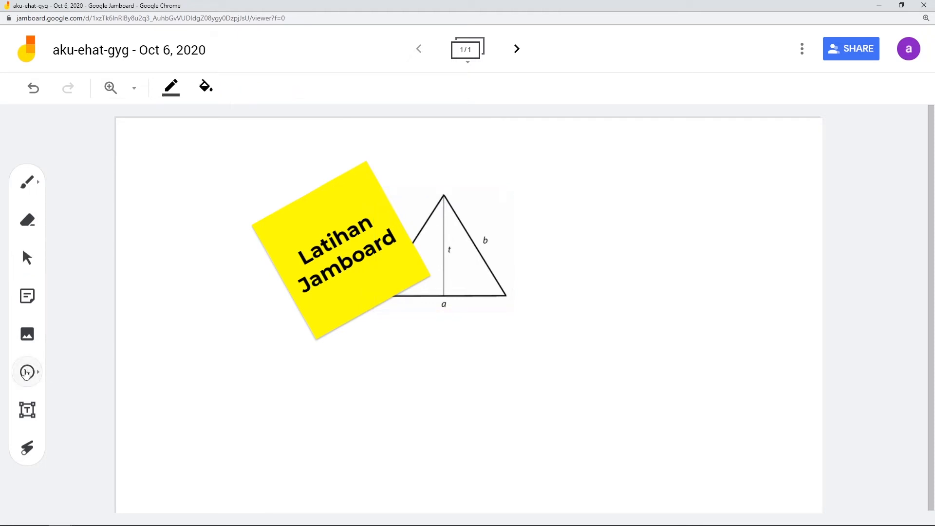
pyautogui.click(27, 372)
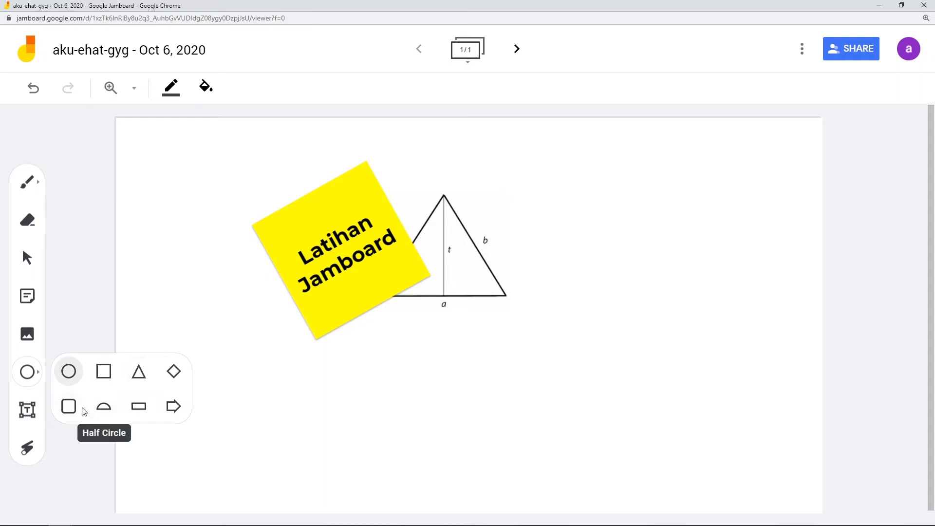
pyautogui.click(173, 406)
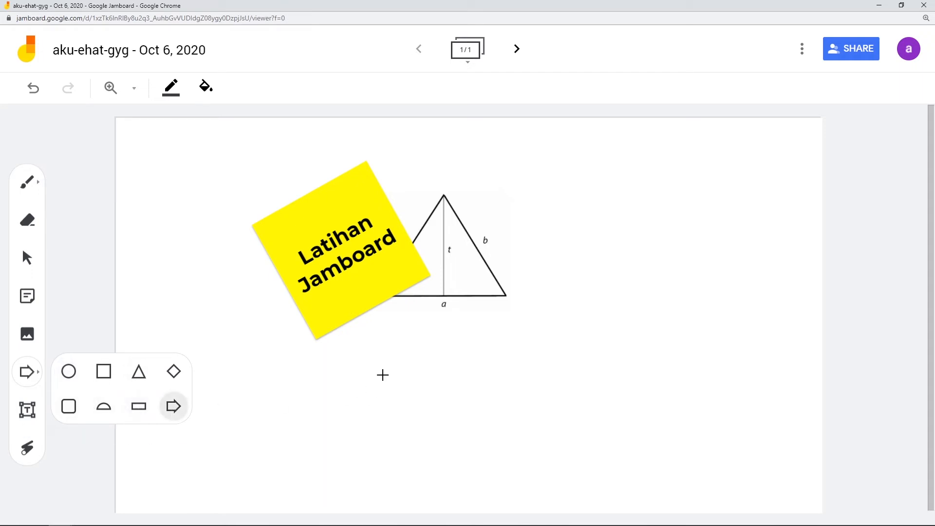
pyautogui.moveTo(383, 375); pyautogui.dragTo(560, 475)
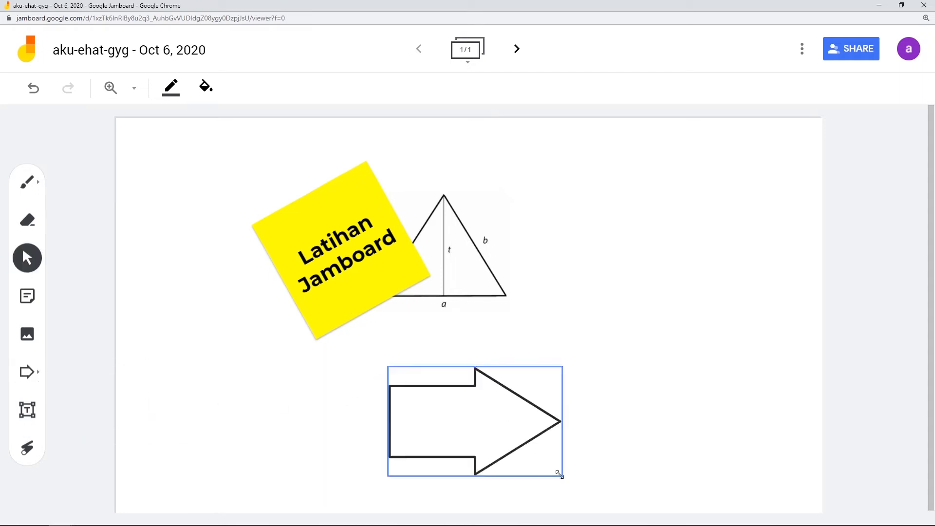
# Step: Rotate the arrow to point left with a slight upward tilt, shrink it and place it against the triangle's lower-right corner
pyautogui.moveTo(489, 403); pyautogui.dragTo(656, 182)
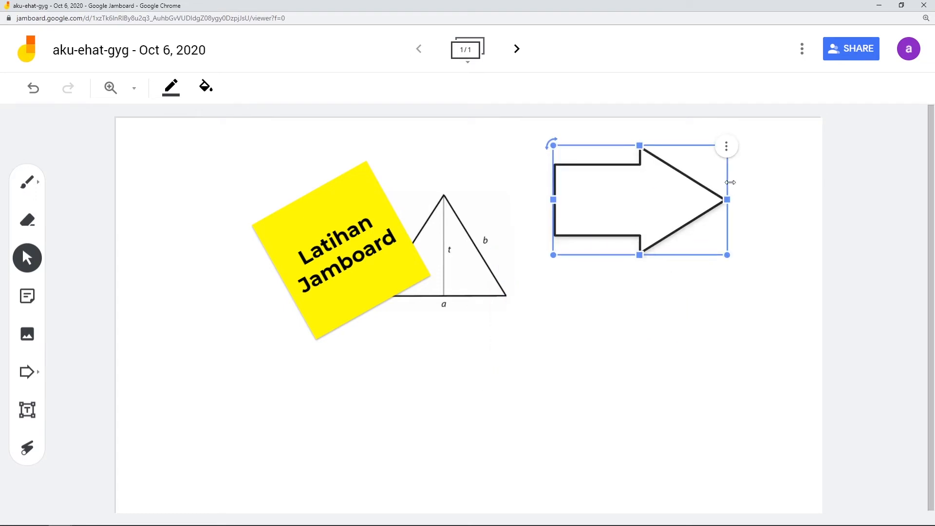
pyautogui.moveTo(552, 143); pyautogui.dragTo(651, 288)
pyautogui.moveTo(664, 216); pyautogui.dragTo(624, 334)
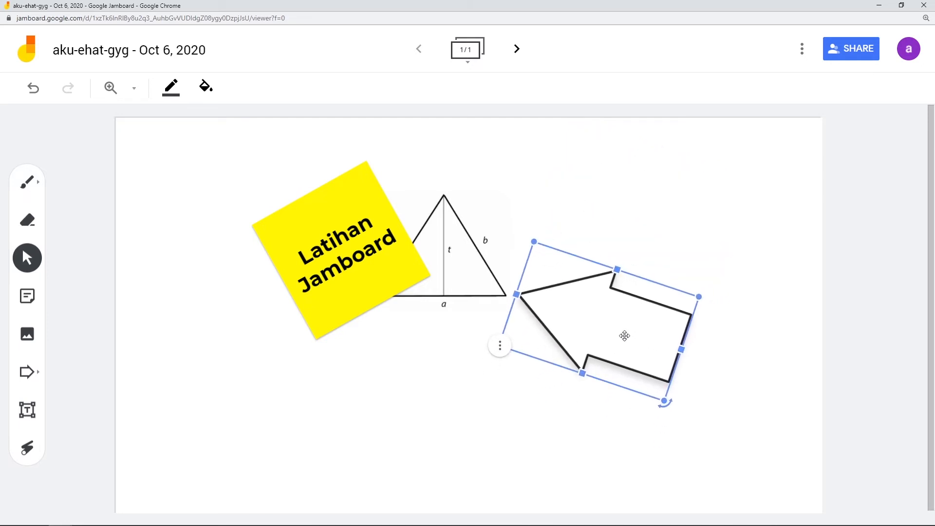
pyautogui.moveTo(535, 241); pyautogui.dragTo(587, 314)
pyautogui.moveTo(619, 348); pyautogui.dragTo(564, 315)
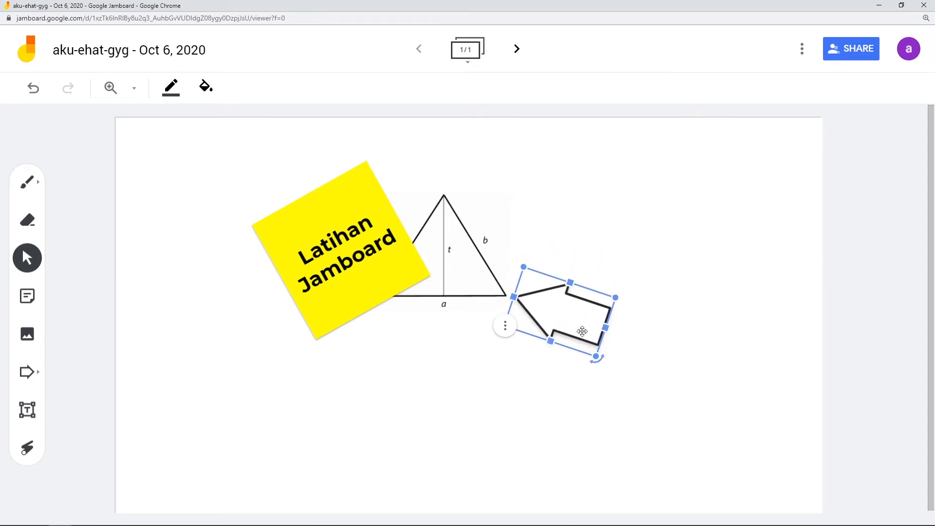
# Step: Give the arrow a red outline and a grey fill
pyautogui.click(171, 90)
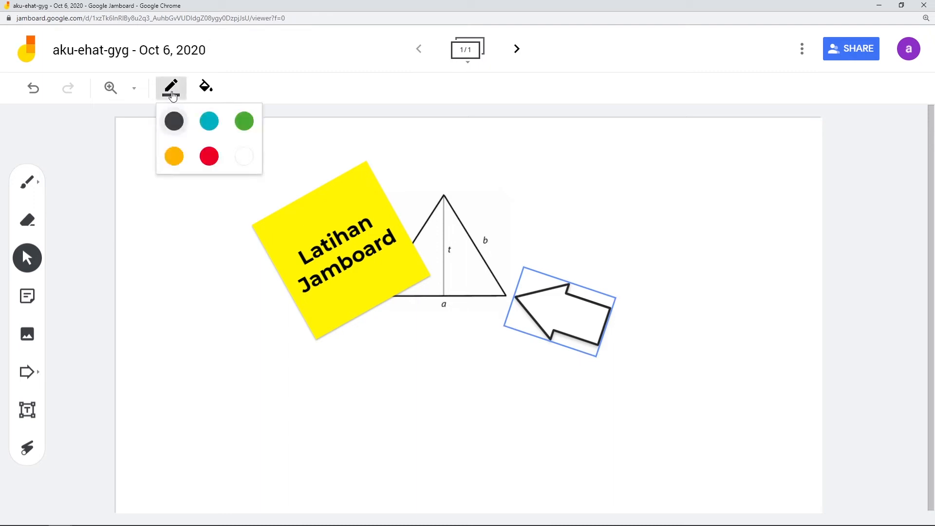
pyautogui.click(204, 161)
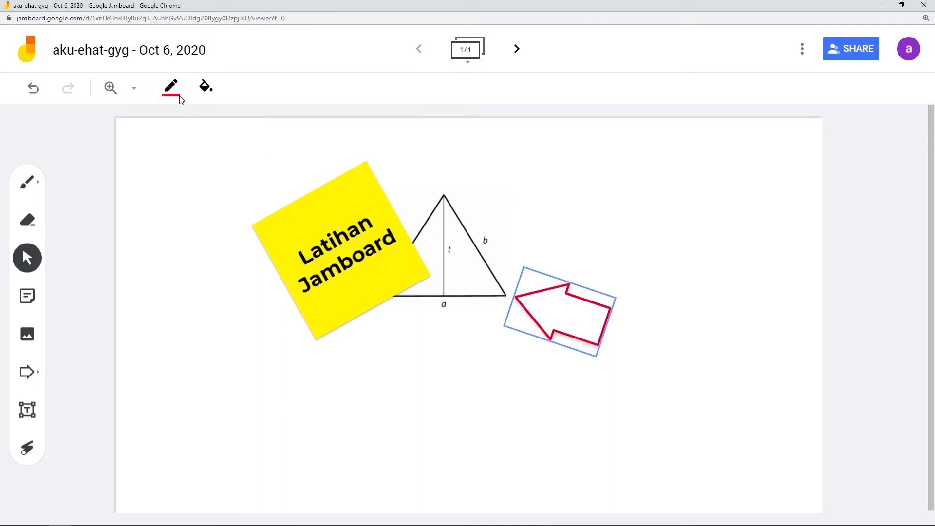
pyautogui.click(207, 93)
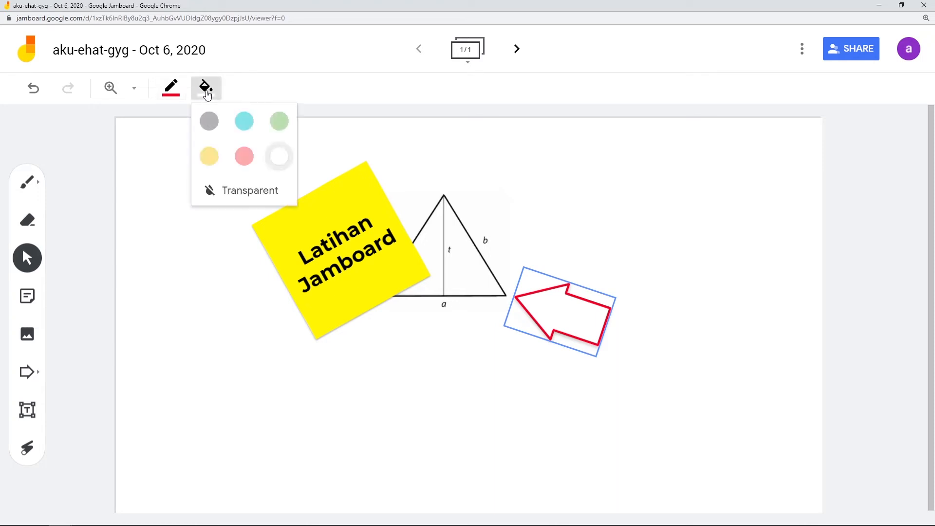
pyautogui.click(209, 121)
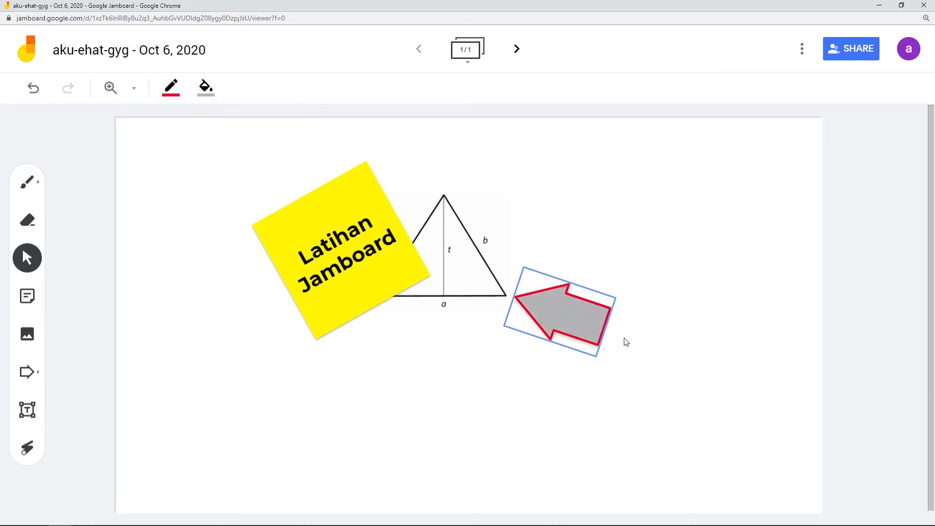
# Step: Try a red and a white fill on the arrow
pyautogui.click(211, 92)
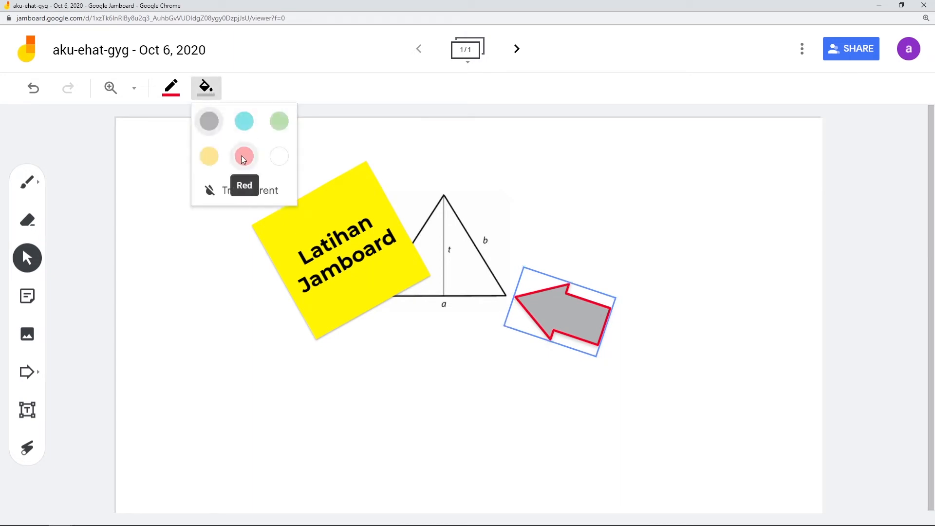
pyautogui.click(243, 156)
pyautogui.click(207, 93)
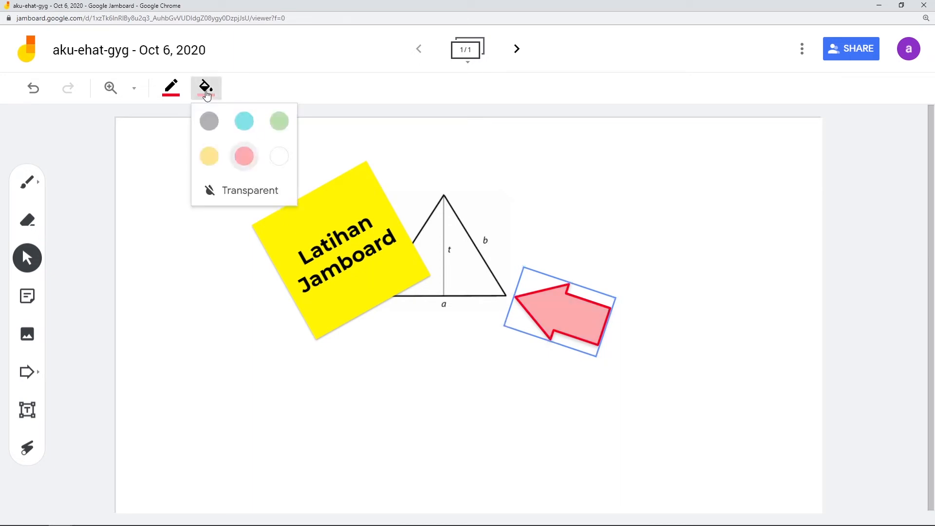
pyautogui.click(279, 158)
# Step: Fill the arrow with green, shift it slightly away from the triangle's corner and deselect it
pyautogui.click(206, 89)
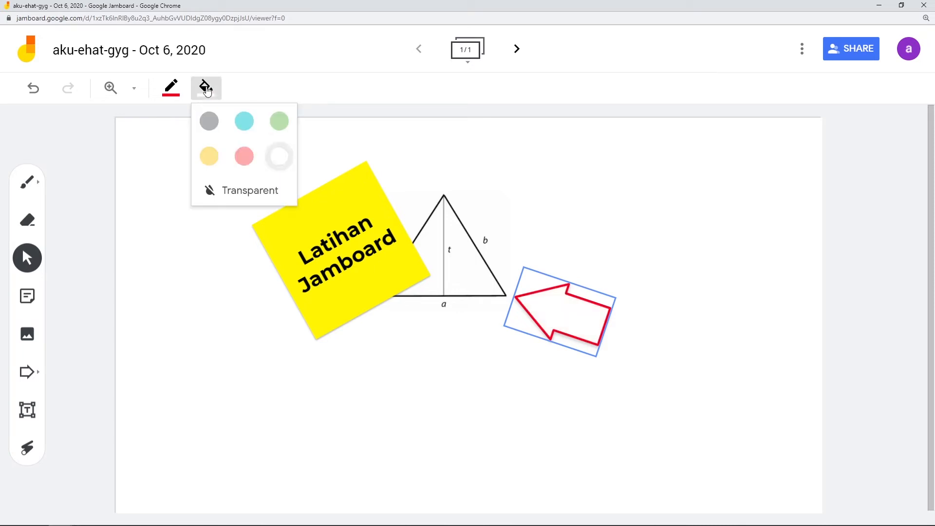
pyautogui.click(279, 125)
pyautogui.click(597, 317)
pyautogui.moveTo(597, 317)
pyautogui.mouseDown()
pyautogui.moveTo(572, 344)
pyautogui.moveTo(539, 286)
pyautogui.moveTo(589, 324)
pyautogui.mouseUp()
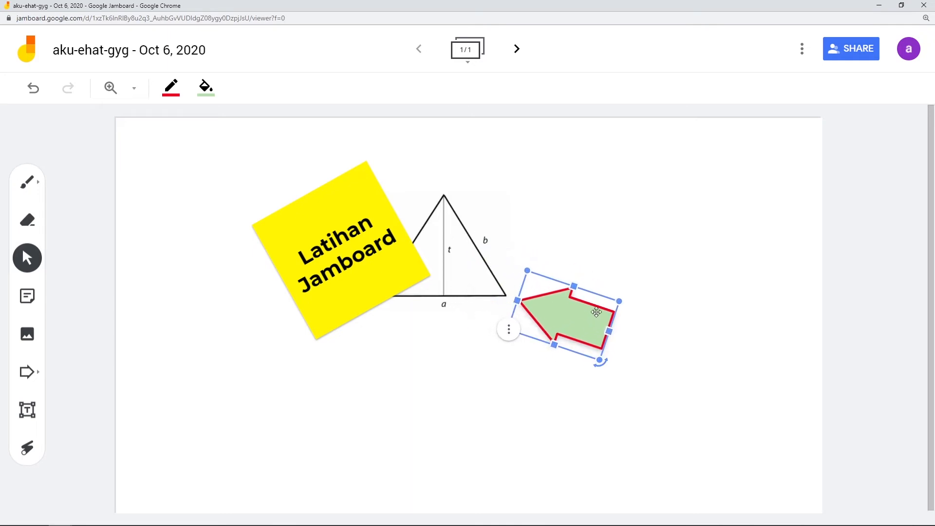
pyautogui.click(564, 240)
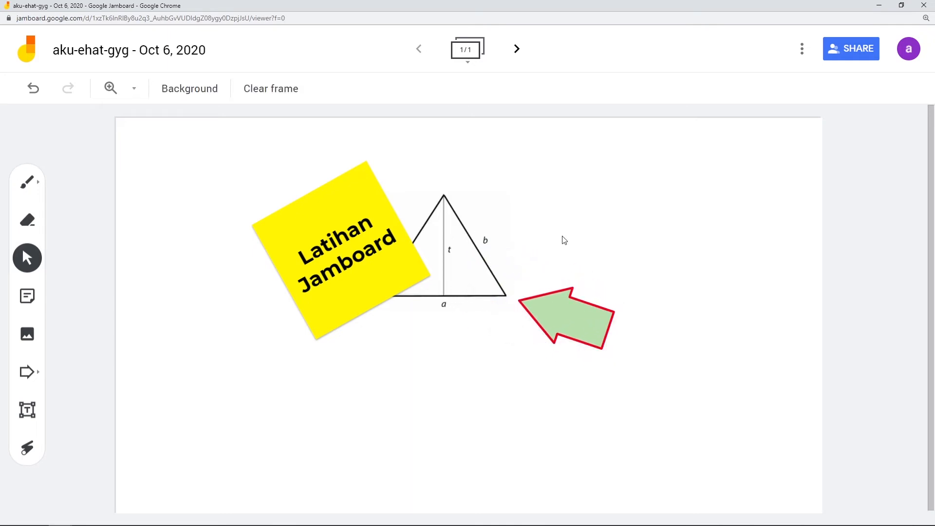
# Step: Draw a circle below the sticky note
pyautogui.click(27, 372)
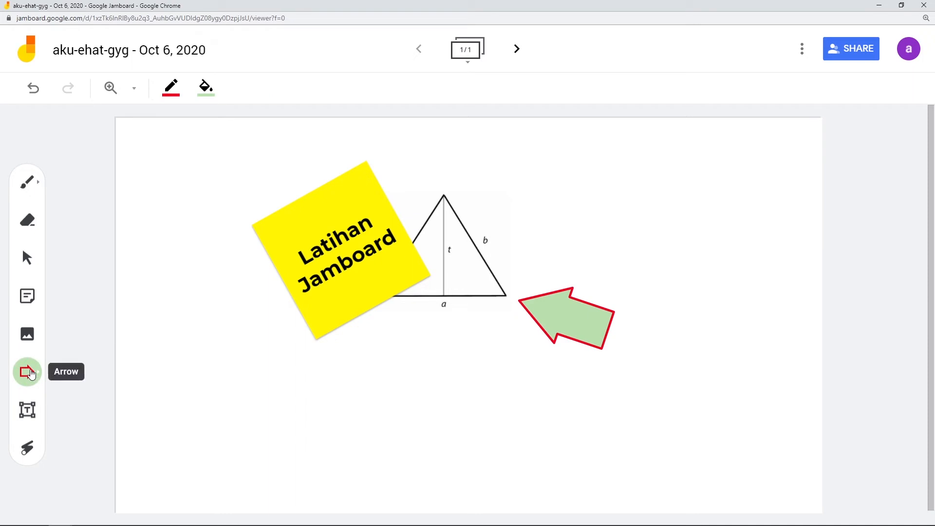
pyautogui.click(27, 372)
pyautogui.click(68, 372)
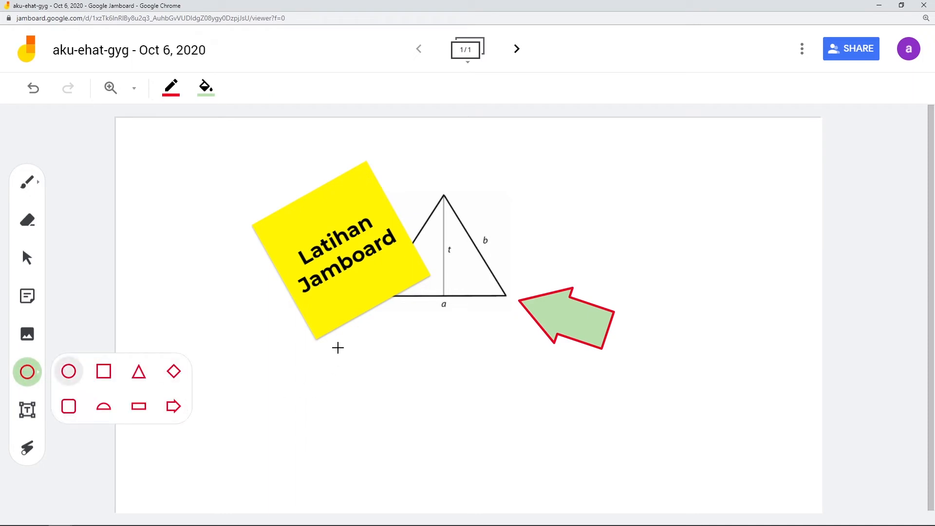
pyautogui.moveTo(338, 347); pyautogui.dragTo(425, 439)
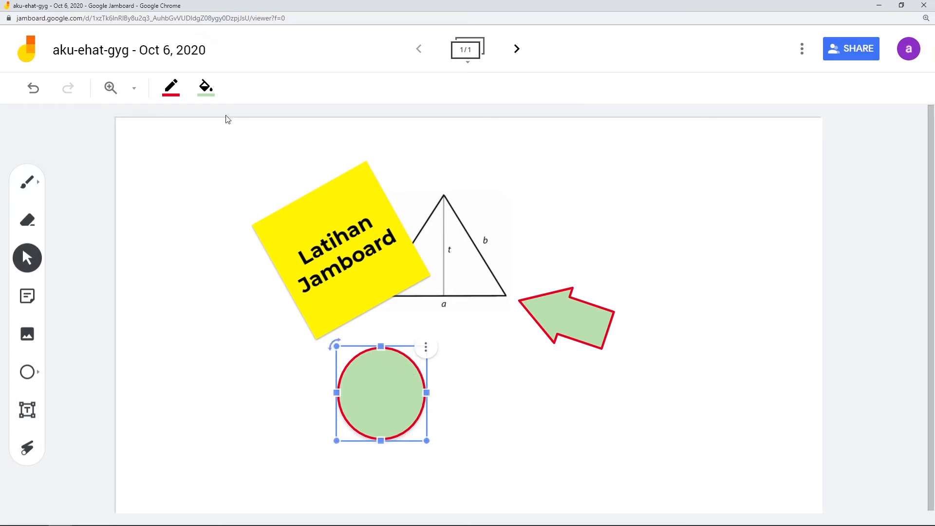
# Step: Give the circle a teal outline and a yellow fill, and deselect it
pyautogui.click(171, 88)
pyautogui.click(210, 121)
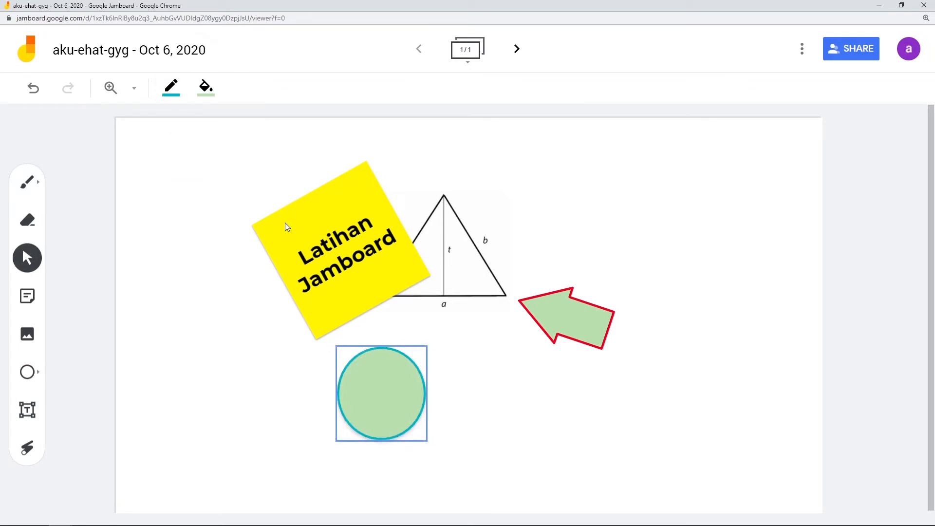
pyautogui.click(206, 90)
pyautogui.click(209, 156)
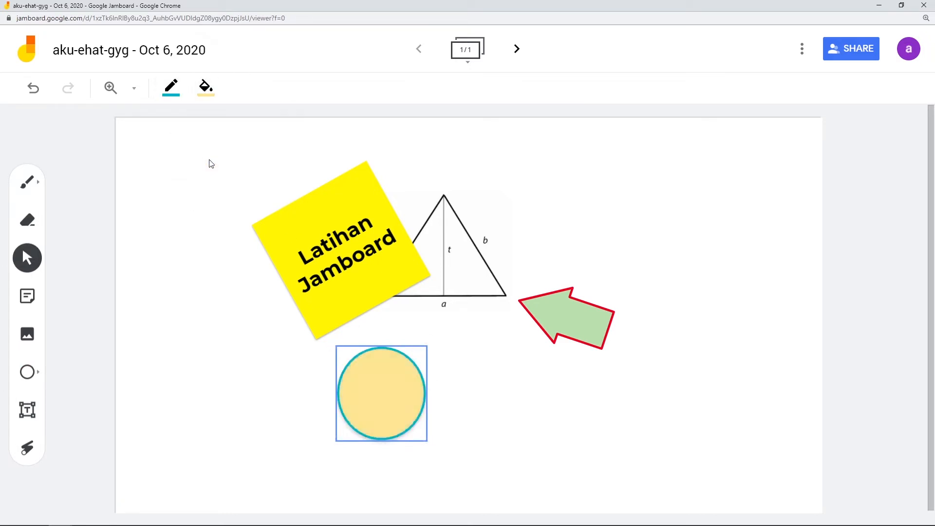
pyautogui.click(493, 352)
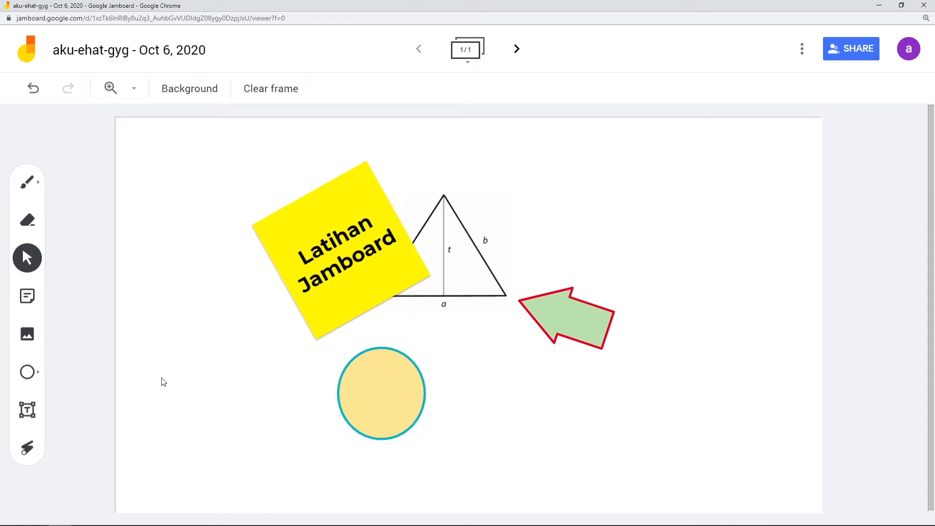
# Step: Add a text box reading "Latihan Jamboard" in the frame's upper-right area and widen it to fit one line
pyautogui.click(27, 411)
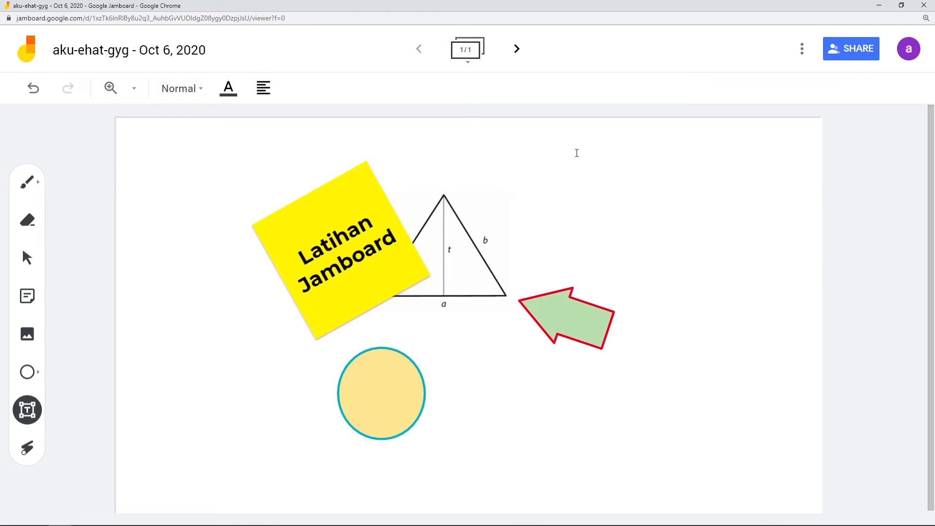
pyautogui.click(630, 157)
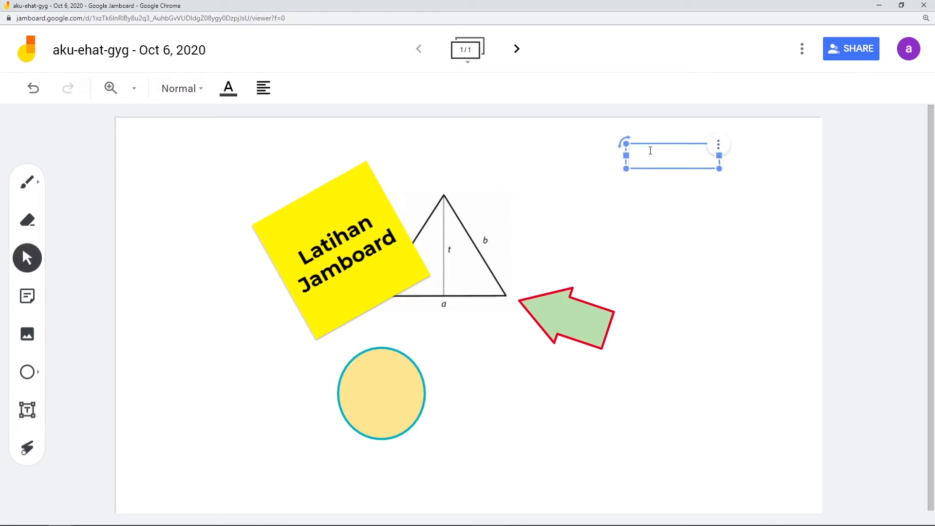
pyautogui.write('Latihan')
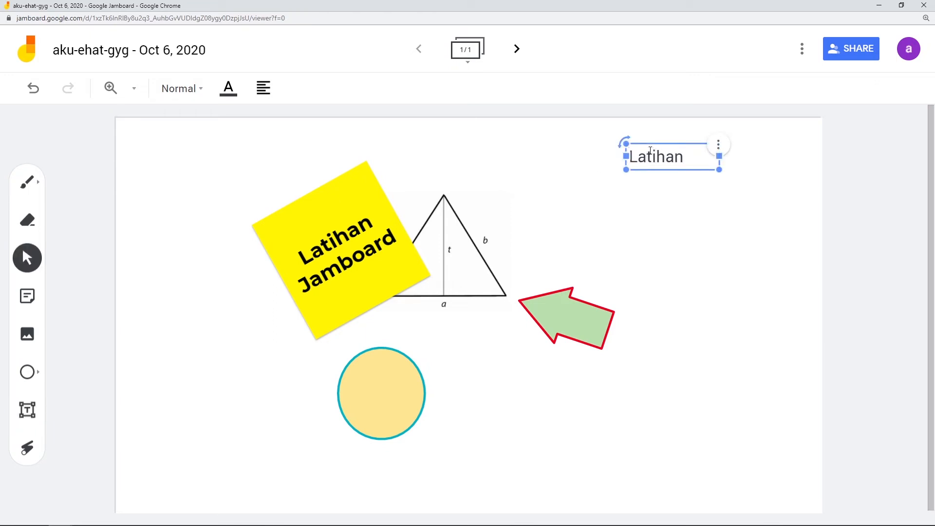
pyautogui.write(' Jamboard')
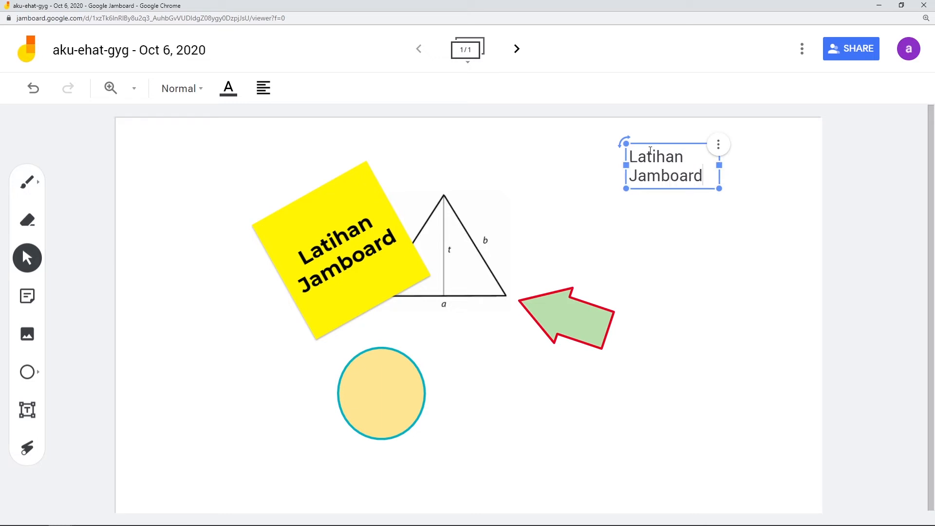
pyautogui.moveTo(719, 165); pyautogui.dragTo(827, 156)
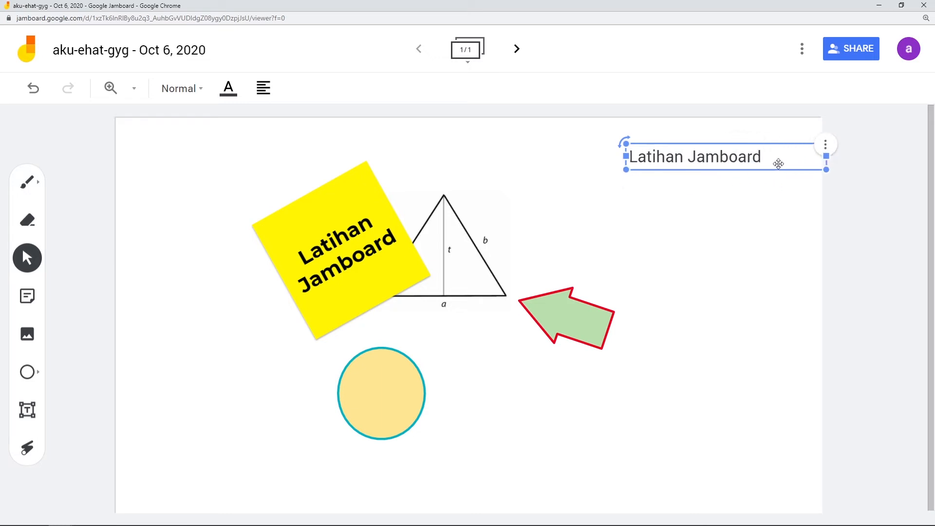
# Step: Add "Lorem ipsum" two lines below "Latihan Jamboard" in the text box
pyautogui.doubleClick(761, 156)
pyautogui.click(763, 157)
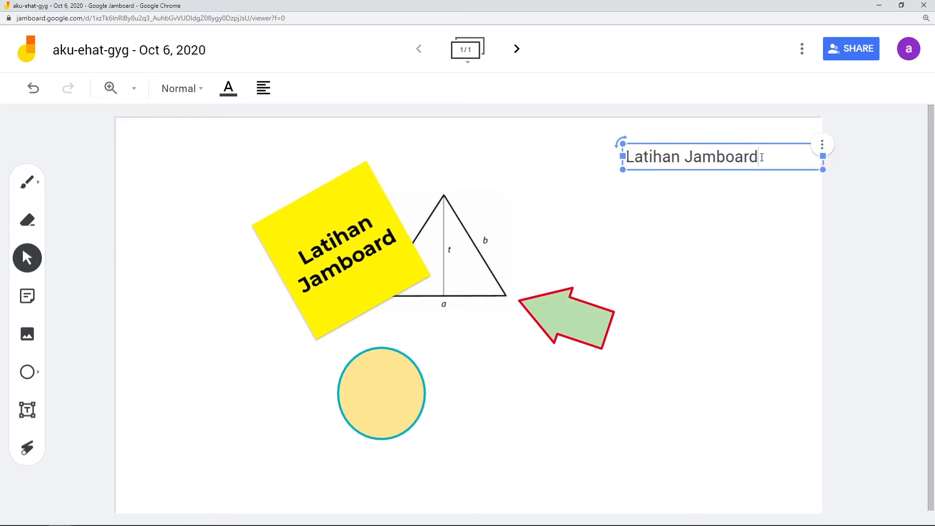
pyautogui.press('Return')
pyautogui.press('Return')
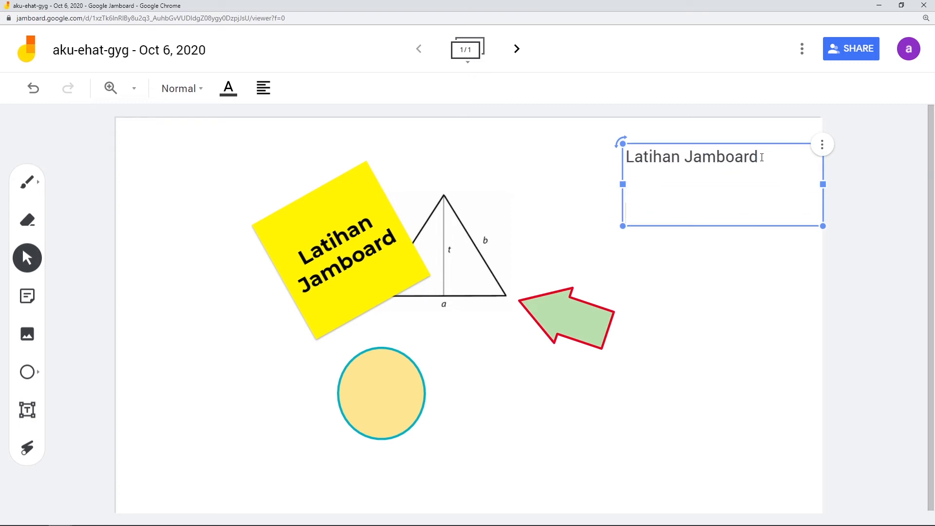
pyautogui.write('Lorem')
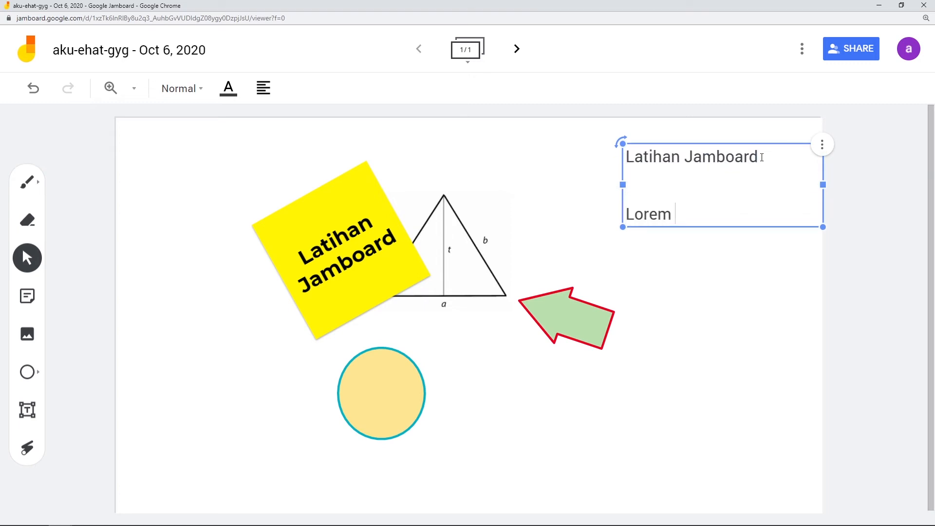
pyautogui.write(' ipsum')
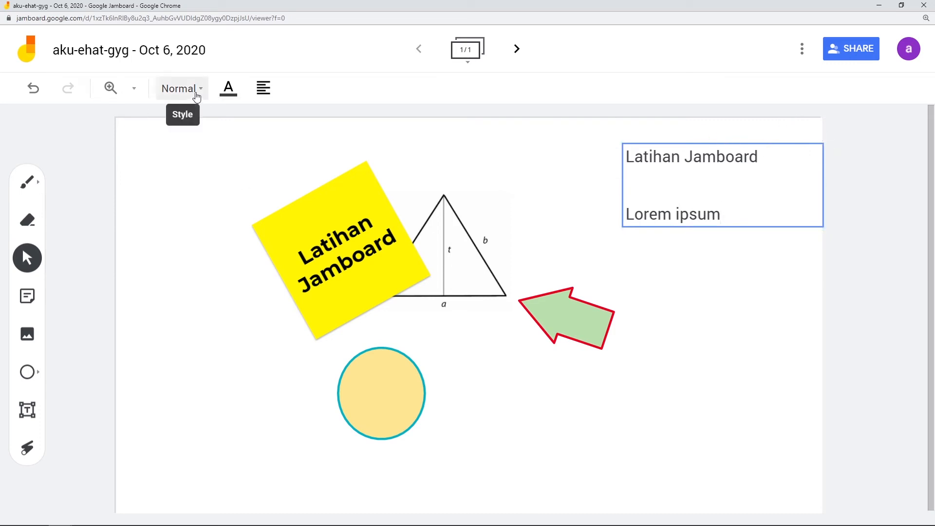
# Step: Try the Title and Display styles on the text box, restore the Normal style and deselect it
pyautogui.tripleClick(638, 157)
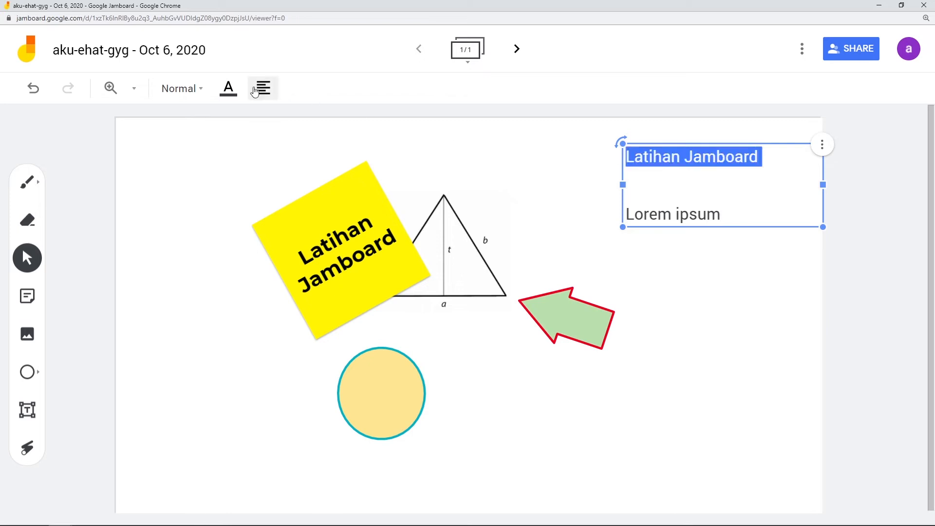
pyautogui.click(181, 88)
pyautogui.click(193, 188)
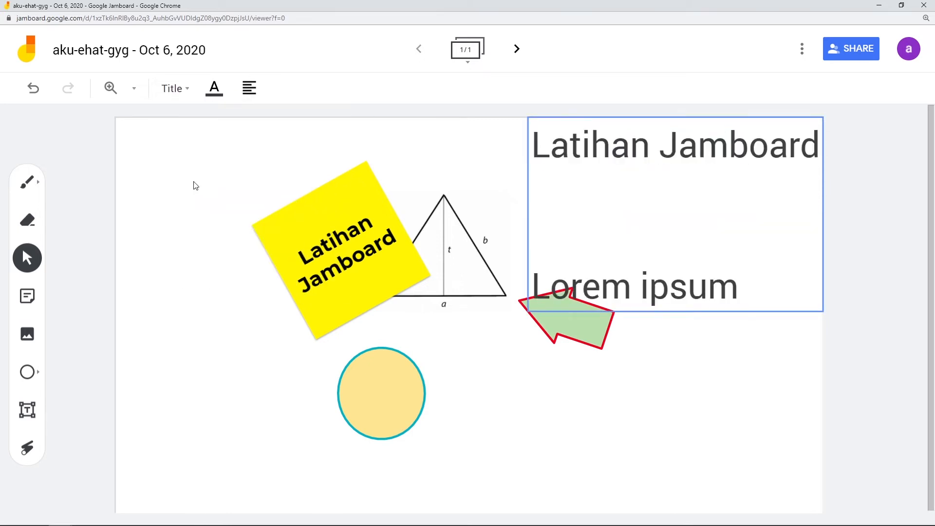
pyautogui.click(174, 89)
pyautogui.click(214, 144)
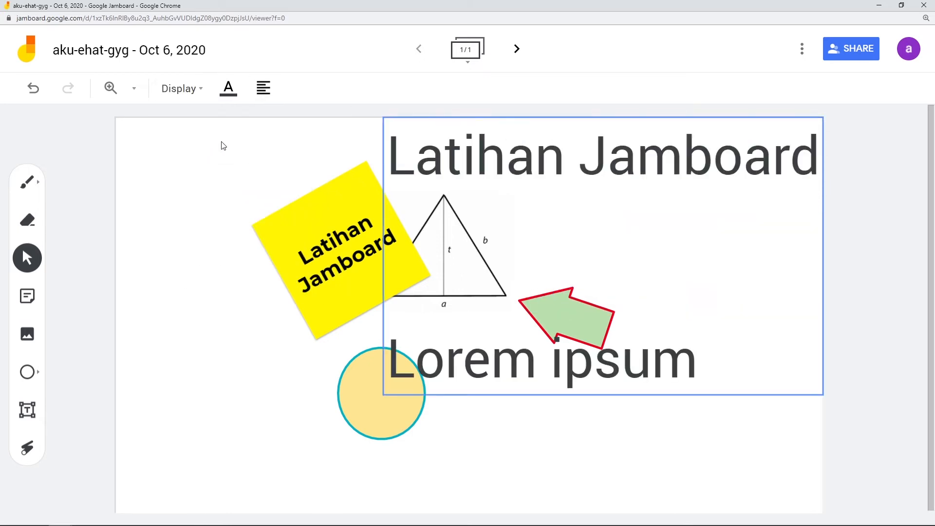
pyautogui.click(181, 89)
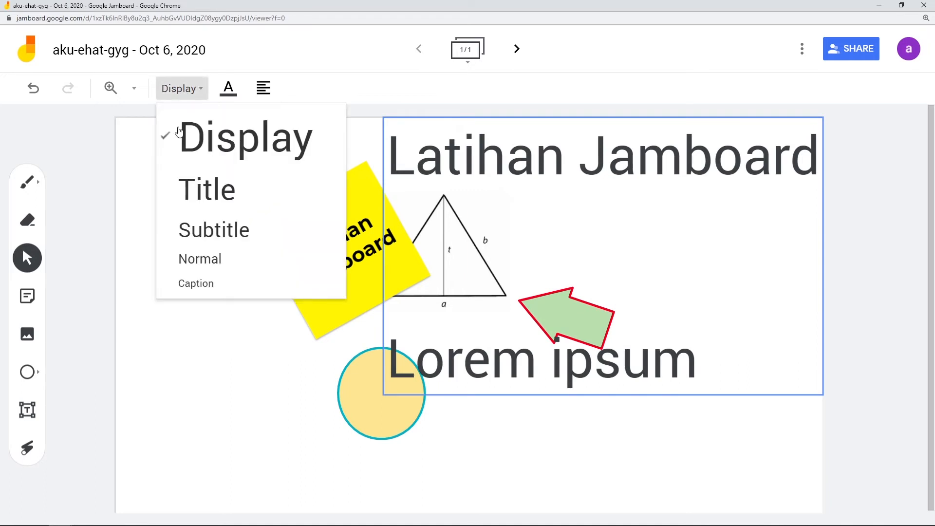
pyautogui.click(204, 257)
pyautogui.press('Escape')
pyautogui.press('Escape')
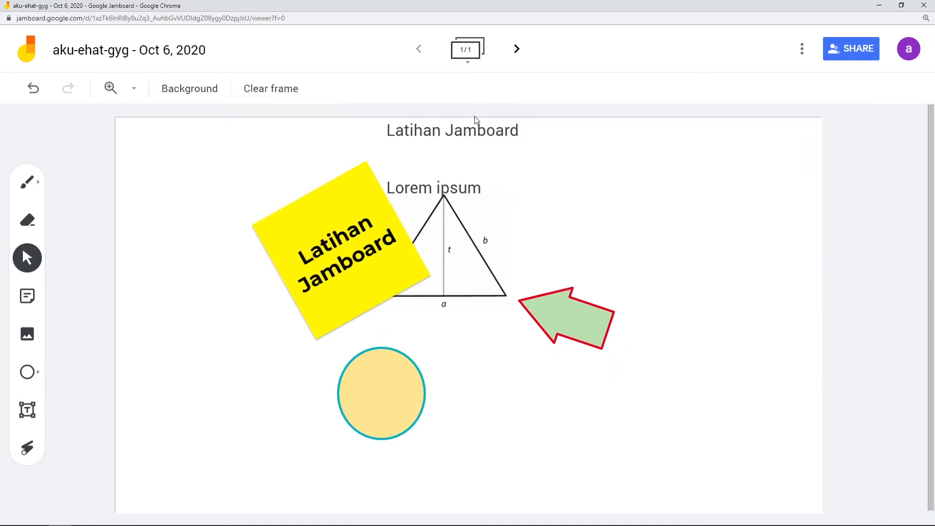
# Step: Move the text box to the open area above the arrow and set its text color to red
pyautogui.click(477, 121)
pyautogui.moveTo(477, 124); pyautogui.dragTo(682, 190)
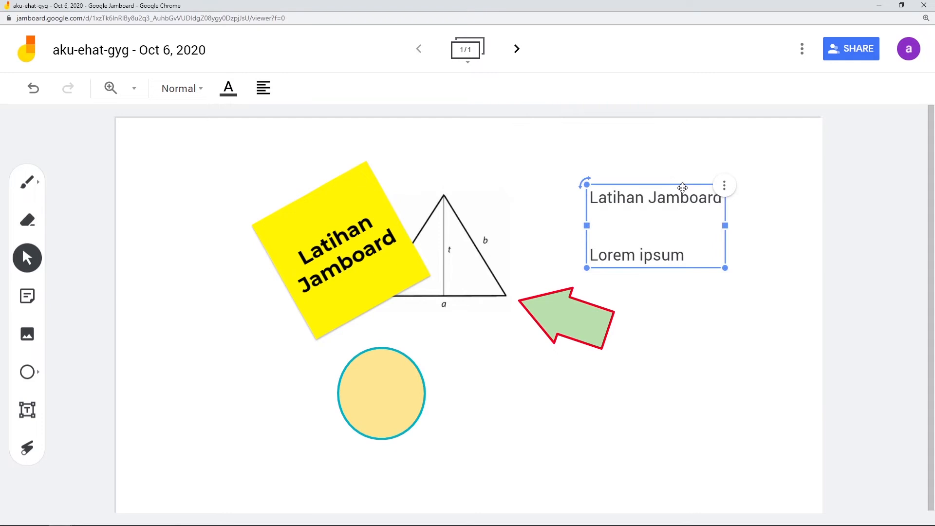
pyautogui.click(230, 93)
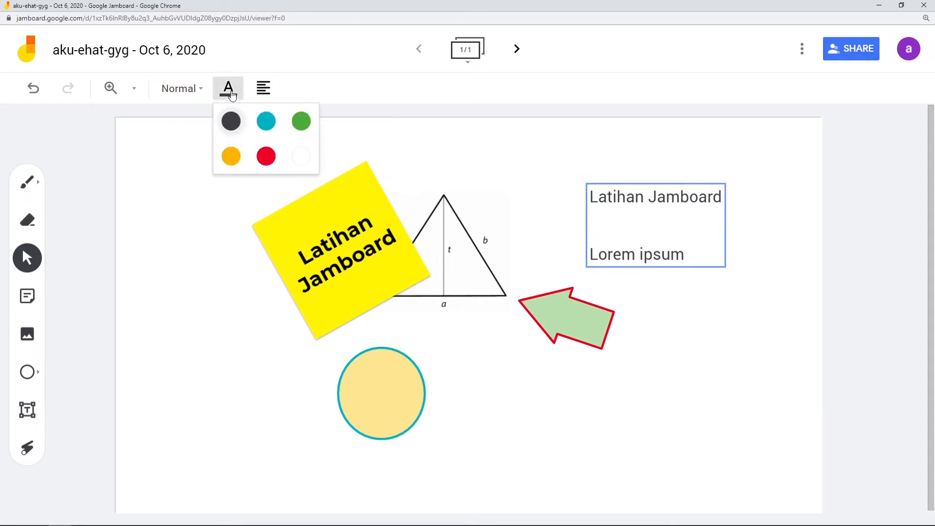
pyautogui.click(265, 154)
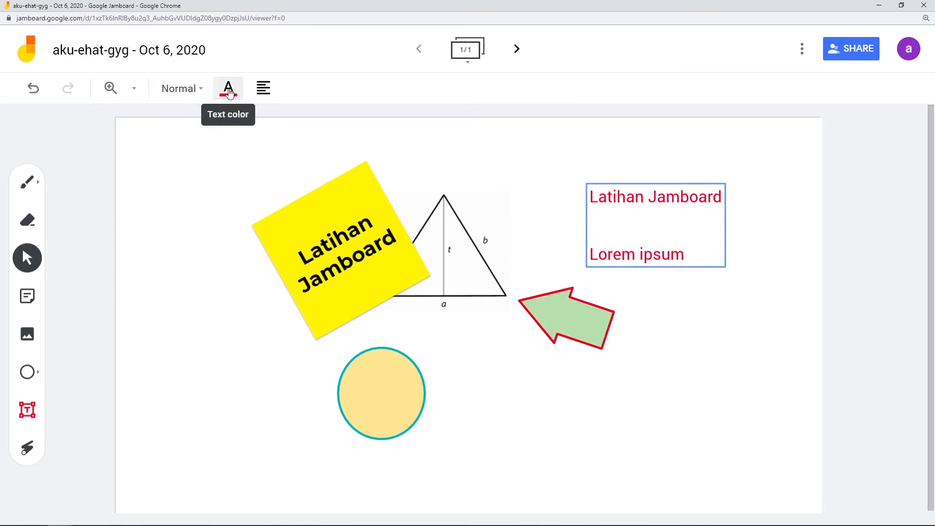
# Step: Try center and right alignment on the text box and return it to left alignment
pyautogui.click(264, 93)
pyautogui.click(297, 121)
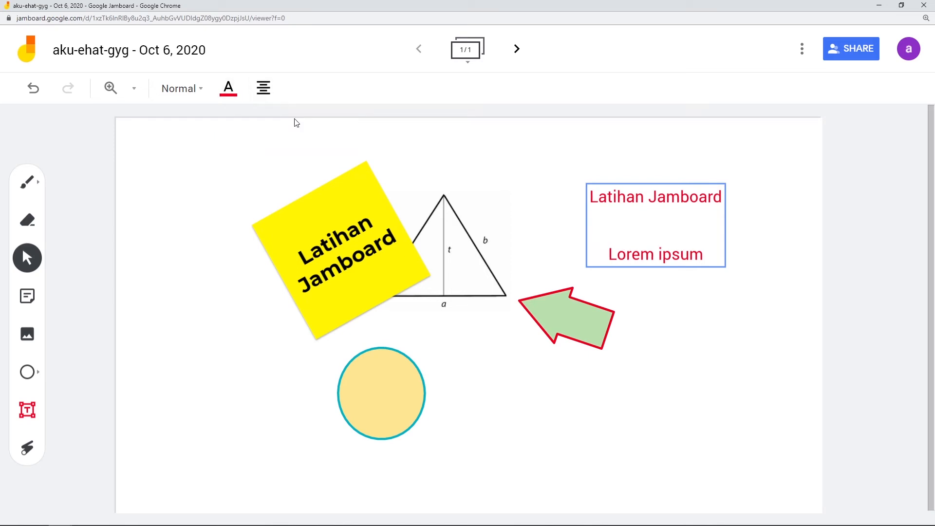
pyautogui.click(264, 88)
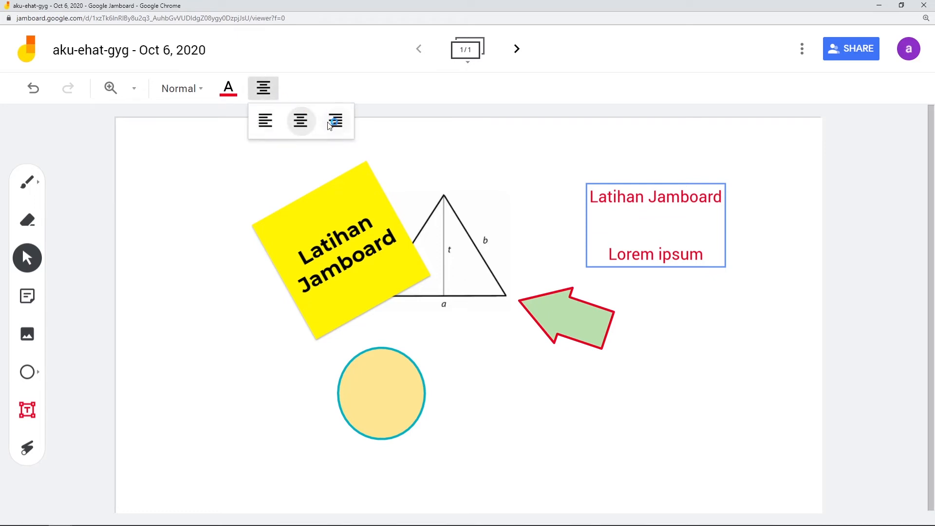
pyautogui.click(335, 122)
pyautogui.click(266, 92)
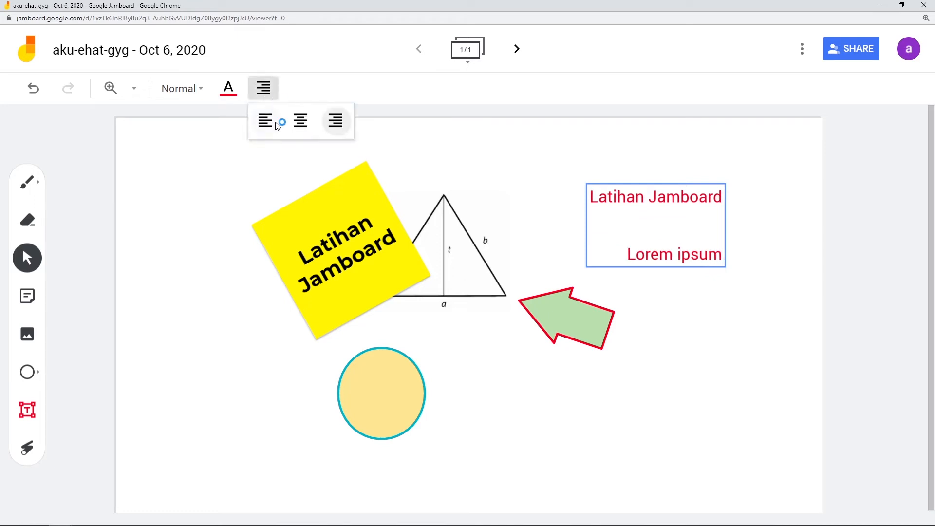
pyautogui.click(268, 122)
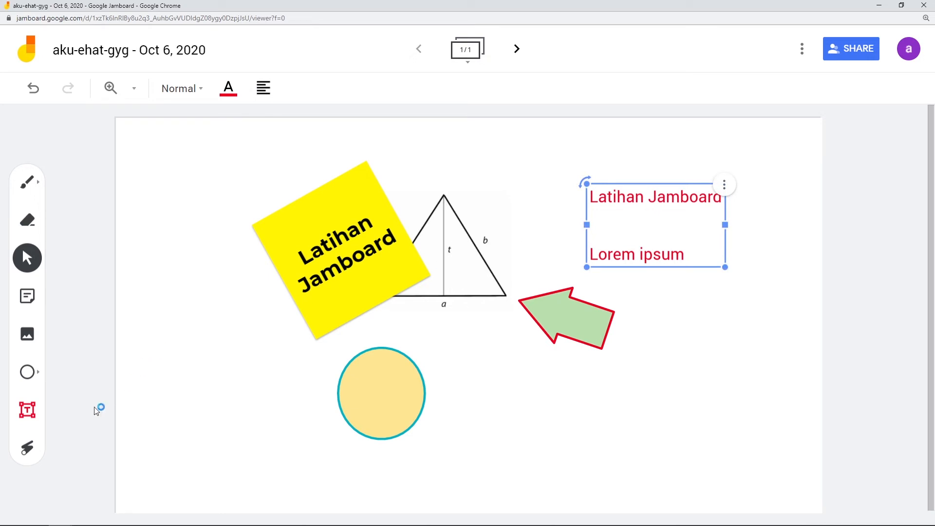
# Step: Trace temporary strokes with the Laser tool across the frame's lower area and near the sticky note
pyautogui.click(29, 451)
pyautogui.click(30, 450)
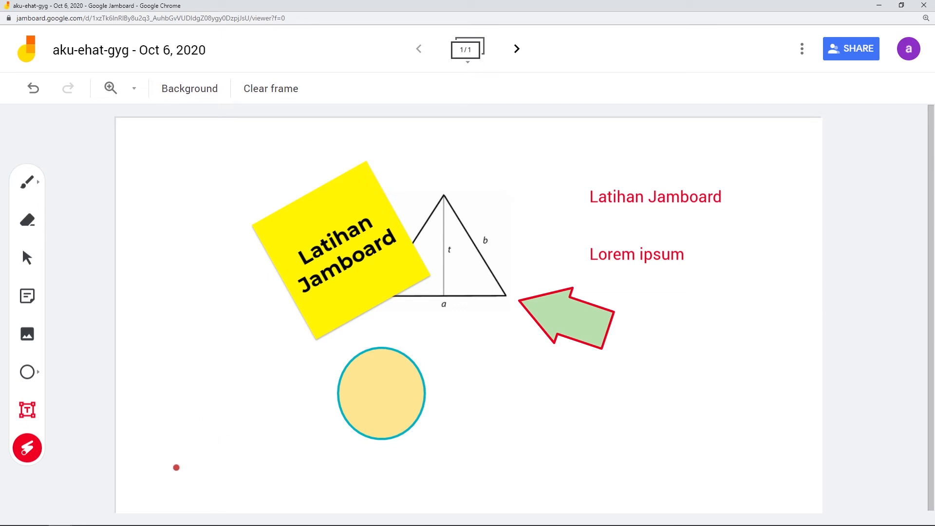
pyautogui.moveTo(176, 467)
pyautogui.mouseDown()
pyautogui.moveTo(317, 346)
pyautogui.moveTo(664, 448)
pyautogui.moveTo(691, 212)
pyautogui.moveTo(548, 336)
pyautogui.moveTo(431, 300)
pyautogui.moveTo(213, 270)
pyautogui.moveTo(341, 302)
pyautogui.moveTo(608, 219)
pyautogui.moveTo(648, 378)
pyautogui.moveTo(592, 434)
pyautogui.mouseUp()
pyautogui.moveTo(390, 153)
pyautogui.mouseDown()
pyautogui.moveTo(242, 327)
pyautogui.moveTo(451, 254)
pyautogui.moveTo(303, 148)
pyautogui.moveTo(298, 351)
pyautogui.moveTo(303, 184)
pyautogui.moveTo(341, 229)
pyautogui.mouseUp()
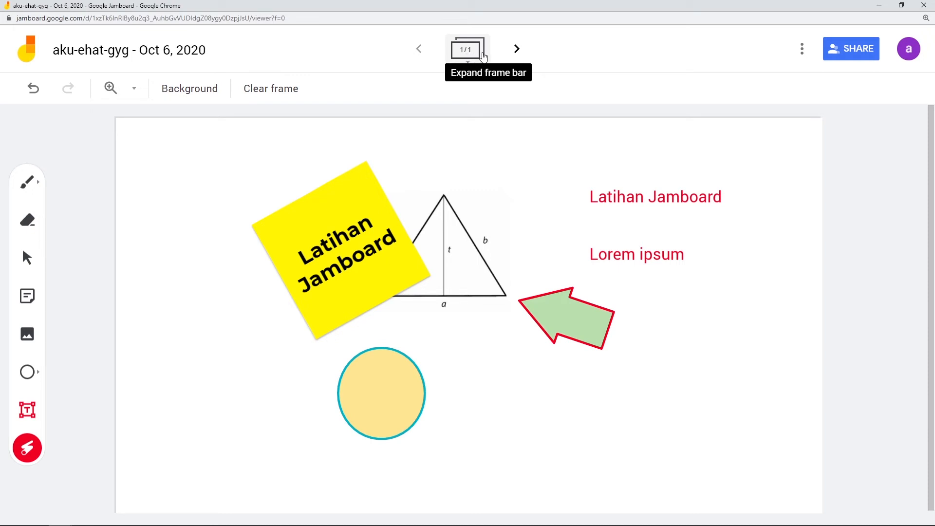
# Step: Add two blank frames after the first one and return to the first frame
pyautogui.click(518, 50)
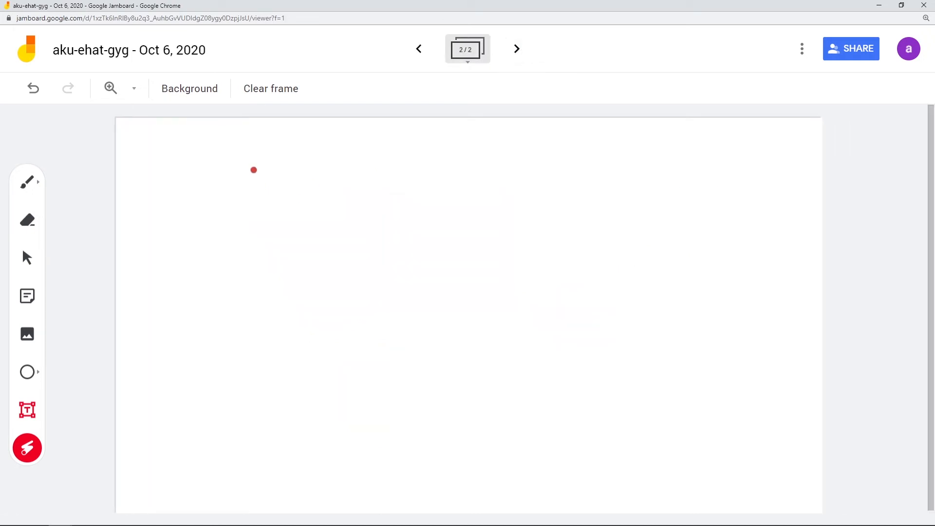
pyautogui.click(517, 49)
pyautogui.click(421, 52)
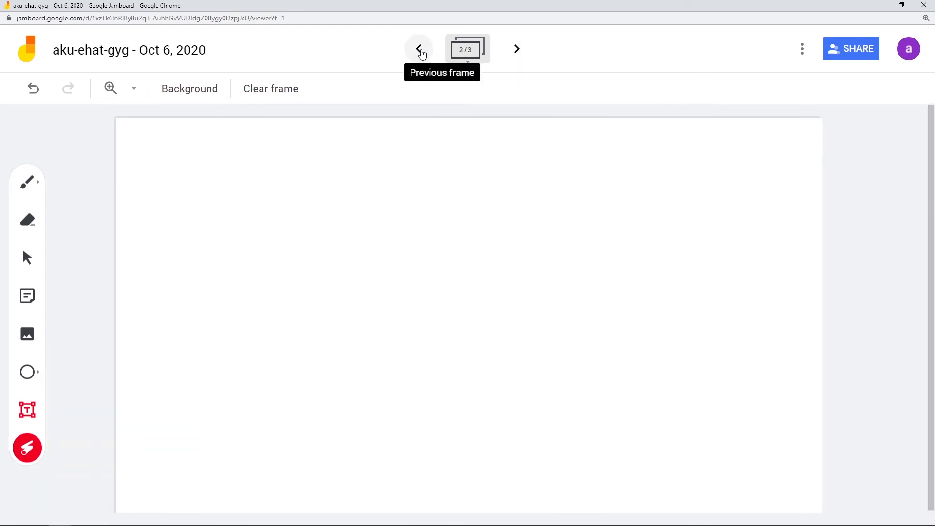
pyautogui.click(421, 50)
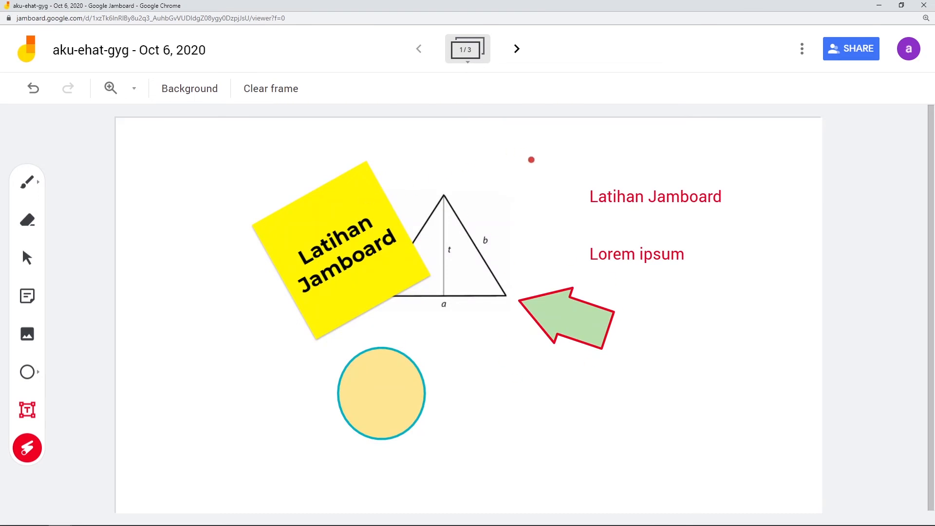
# Step: Go to the second frame and draw a long looping red freehand stroke across its middle
pyautogui.click(516, 49)
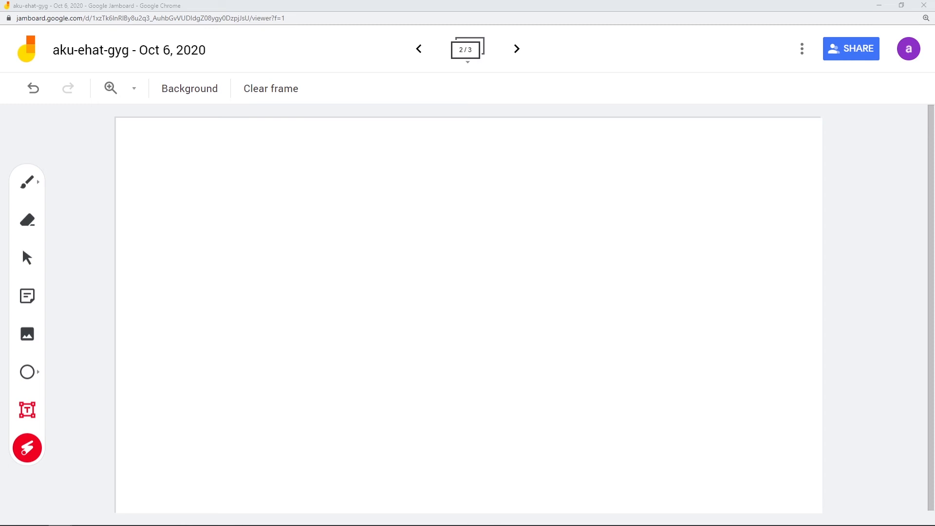
pyautogui.moveTo(217, 346)
pyautogui.mouseDown()
pyautogui.moveTo(353, 165)
pyautogui.moveTo(393, 263)
pyautogui.moveTo(335, 251)
pyautogui.moveTo(388, 229)
pyautogui.moveTo(521, 311)
pyautogui.moveTo(587, 253)
pyautogui.moveTo(532, 267)
pyautogui.moveTo(583, 331)
pyautogui.moveTo(693, 221)
pyautogui.moveTo(704, 280)
pyautogui.moveTo(649, 342)
pyautogui.mouseUp()
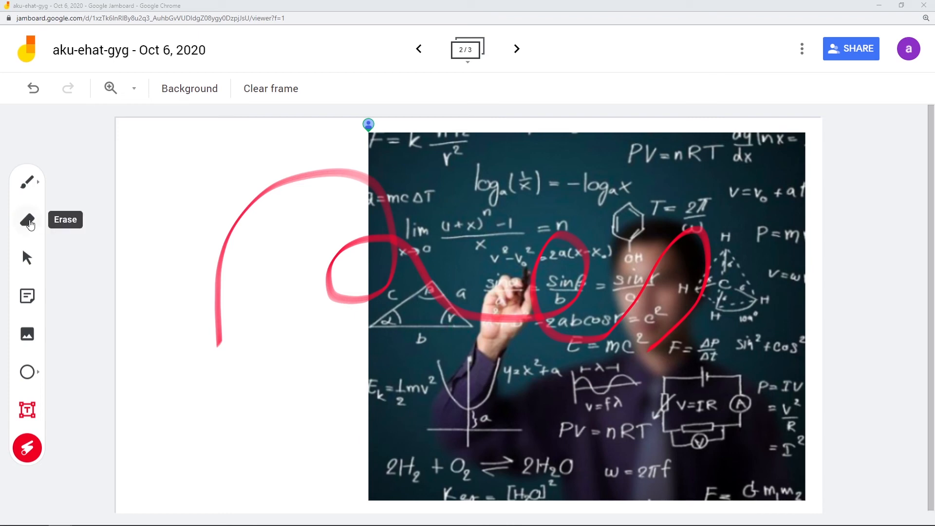
# Step: Erase the red stroke's right-hand section and most of its small loop, keeping the large arch
pyautogui.click(27, 222)
pyautogui.moveTo(429, 282)
pyautogui.mouseDown()
pyautogui.moveTo(468, 315)
pyautogui.moveTo(523, 321)
pyautogui.moveTo(542, 299)
pyautogui.moveTo(540, 255)
pyautogui.moveTo(565, 235)
pyautogui.moveTo(584, 264)
pyautogui.moveTo(584, 246)
pyautogui.moveTo(555, 235)
pyautogui.moveTo(581, 286)
pyautogui.moveTo(532, 323)
pyautogui.moveTo(545, 317)
pyautogui.moveTo(591, 341)
pyautogui.moveTo(619, 322)
pyautogui.moveTo(690, 228)
pyautogui.moveTo(709, 256)
pyautogui.moveTo(693, 307)
pyautogui.moveTo(652, 349)
pyautogui.mouseUp()
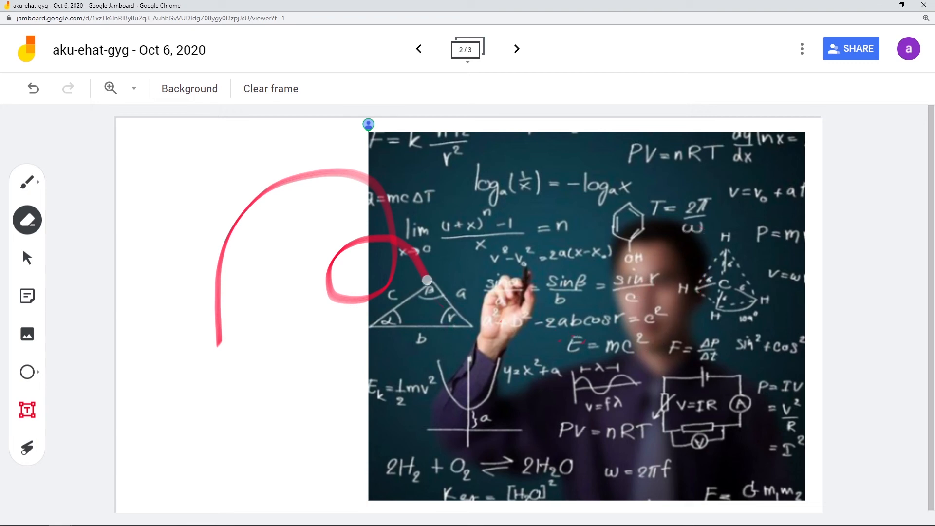
pyautogui.moveTo(427, 280)
pyautogui.mouseDown()
pyautogui.moveTo(394, 242)
pyautogui.moveTo(404, 239)
pyautogui.moveTo(420, 269)
pyautogui.moveTo(407, 248)
pyautogui.moveTo(343, 244)
pyautogui.moveTo(327, 280)
pyautogui.moveTo(340, 297)
pyautogui.moveTo(370, 302)
pyautogui.moveTo(397, 263)
pyautogui.moveTo(376, 234)
pyautogui.moveTo(338, 252)
pyautogui.moveTo(334, 303)
pyautogui.mouseUp()
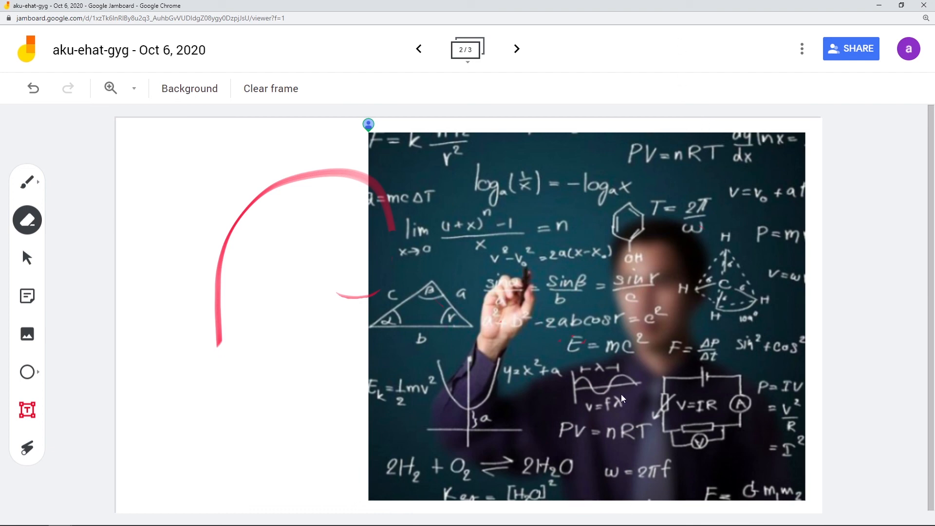
pyautogui.moveTo(740, 525)
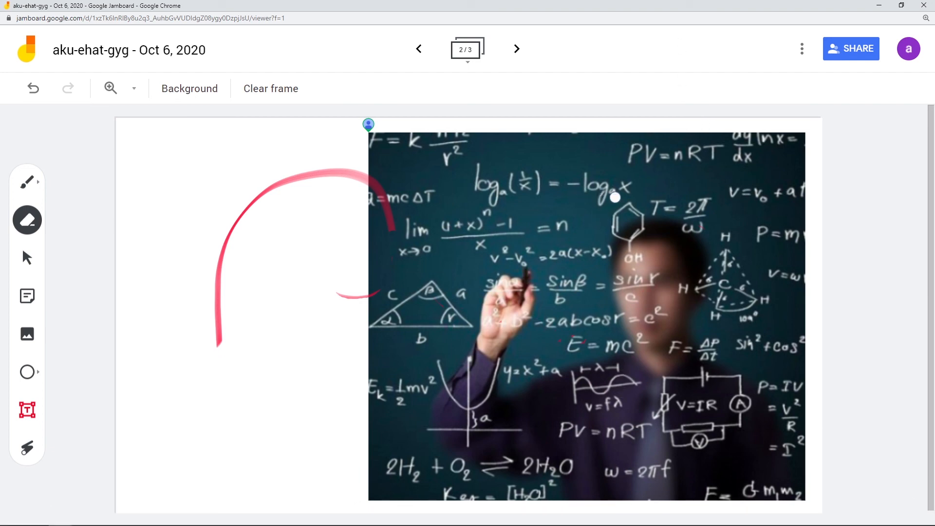